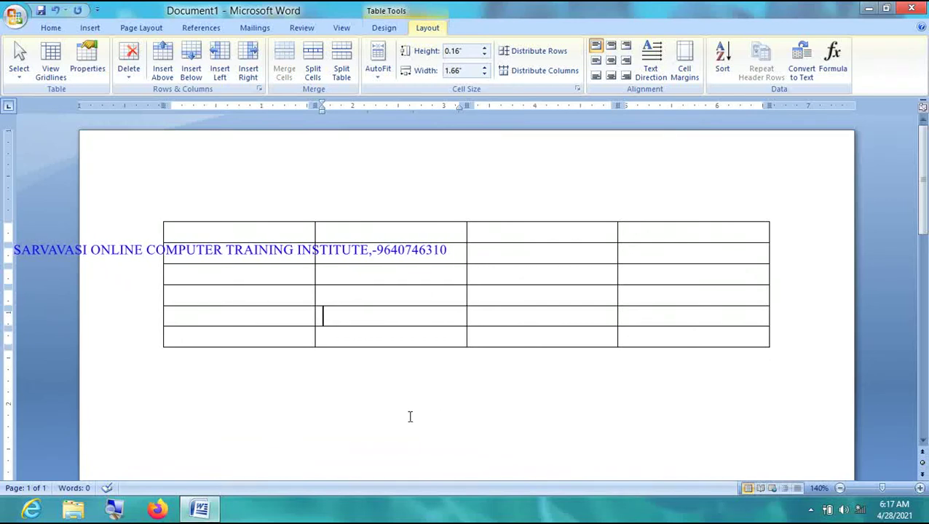
- Zoom the screen to 300% with the magnifier and place the caret inside the table
{"action": "key", "text": "super+plus"}
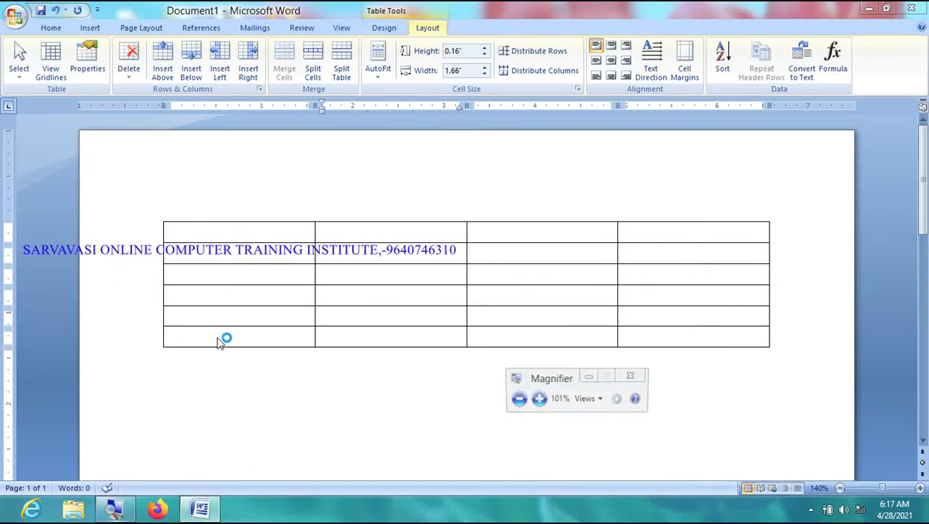
{"action": "left_click", "coordinate": [539, 411]}
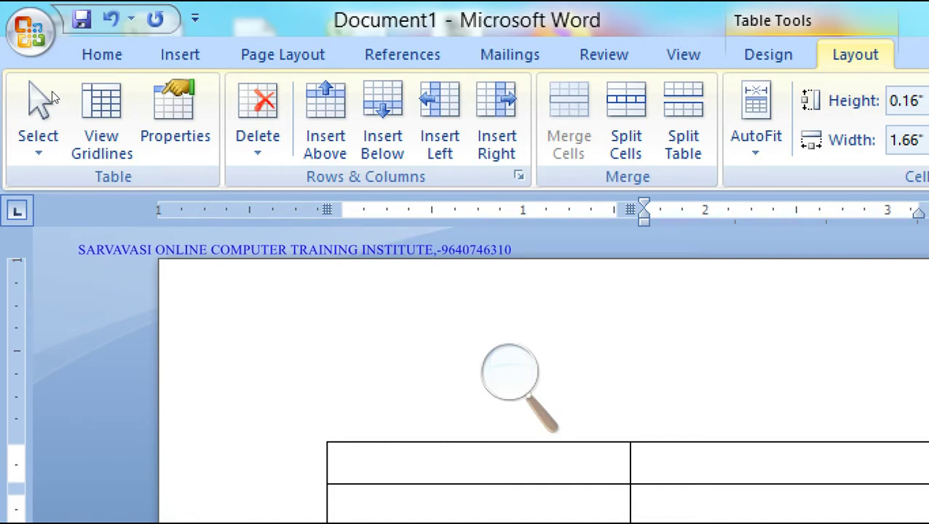
{"action": "left_click", "coordinate": [509, 376]}
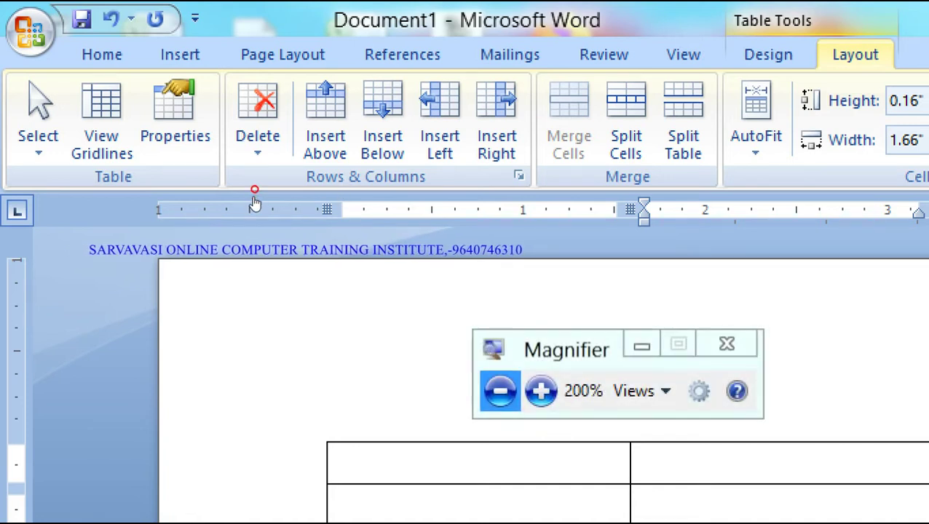
{"action": "left_click", "coordinate": [500, 389]}
{"action": "left_click", "coordinate": [338, 322]}
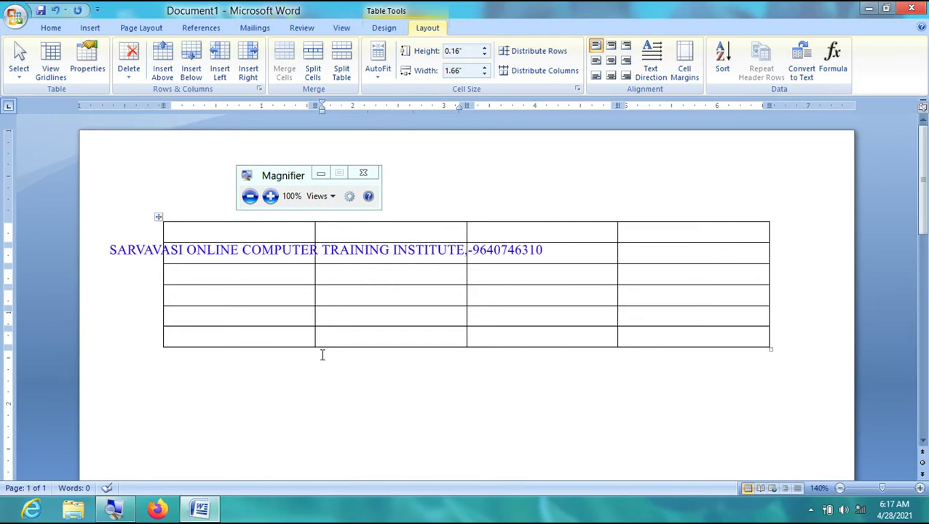
{"action": "left_click", "coordinate": [240, 401]}
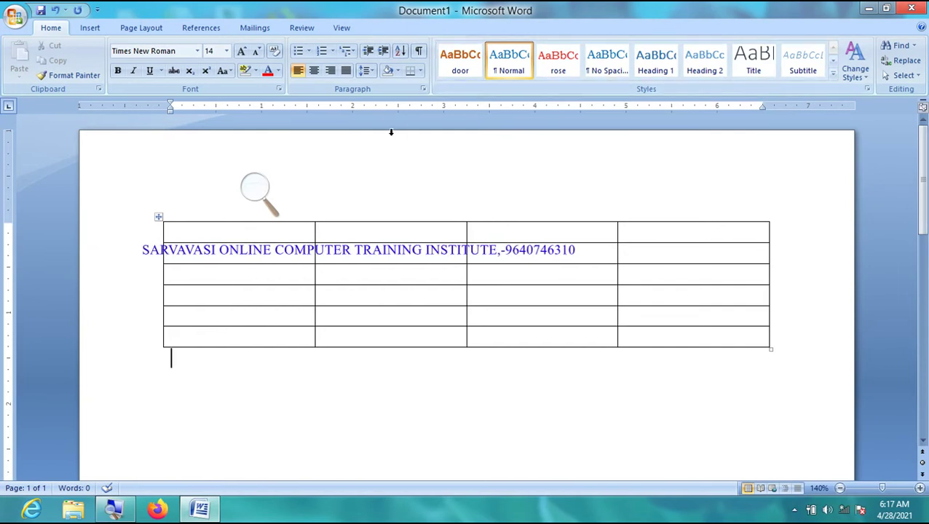
{"action": "left_click", "coordinate": [244, 274]}
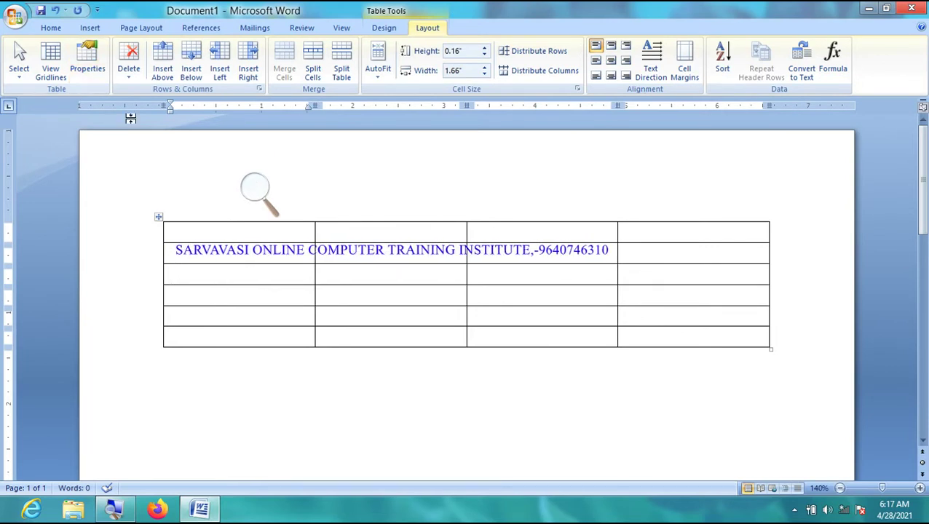
{"action": "left_click", "coordinate": [255, 189]}
{"action": "left_click", "coordinate": [267, 193]}
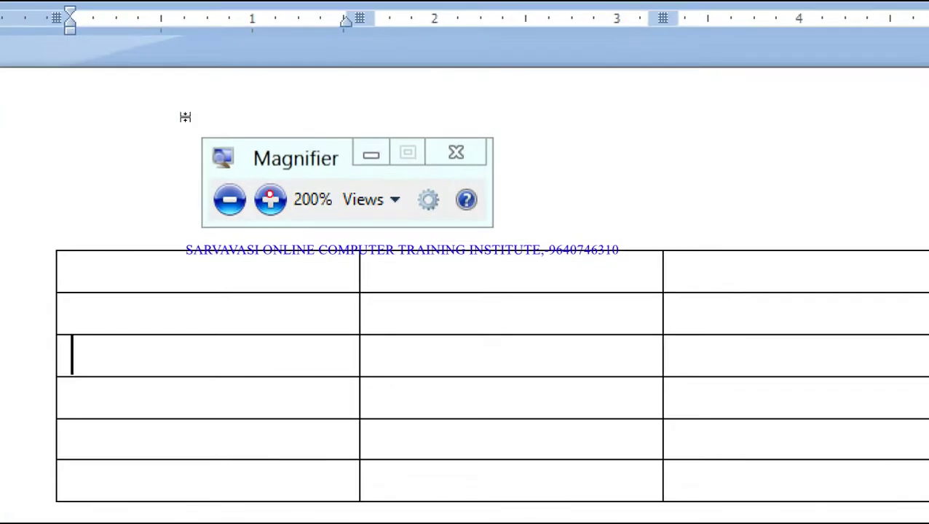
{"action": "key", "text": "super+plus"}
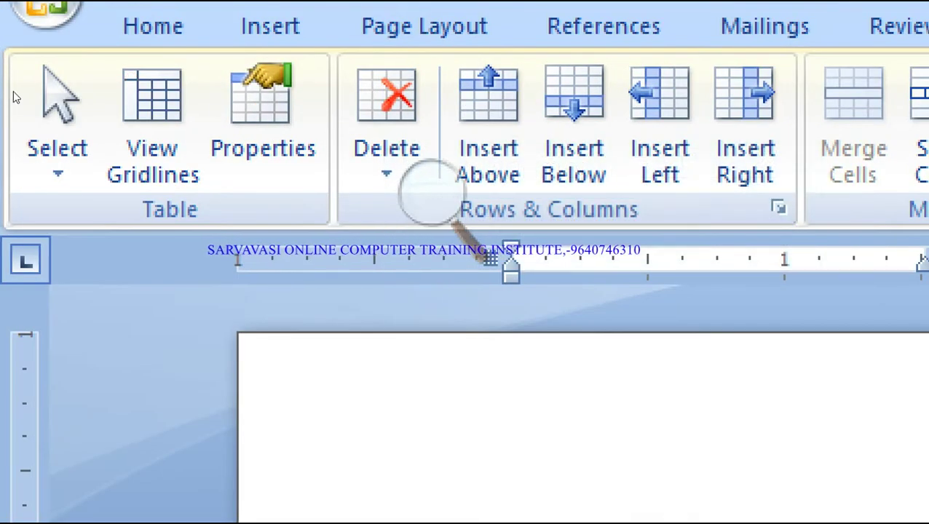
- Browse the table selection options, then return the magnifier to 100%
{"action": "left_click", "coordinate": [23, 80]}
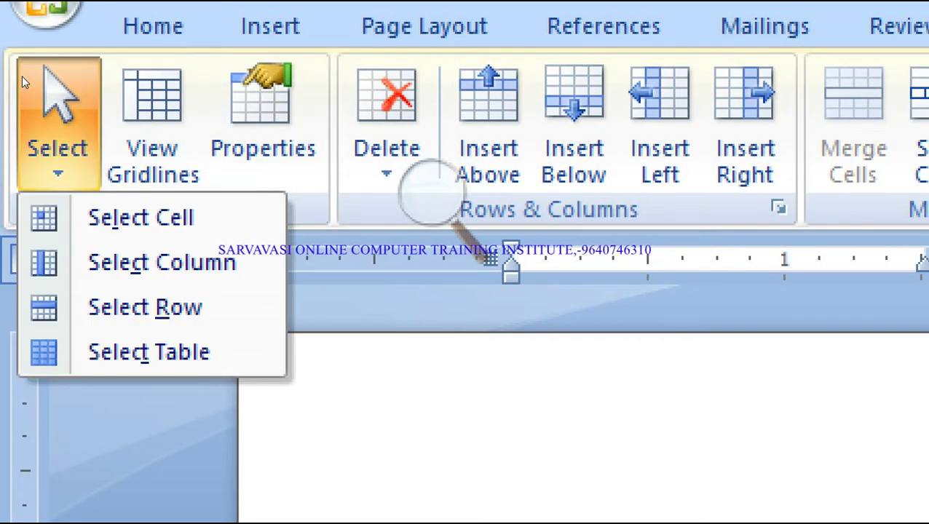
{"action": "key", "text": "Down"}
{"action": "key", "text": "Down"}
{"action": "key", "text": "Down"}
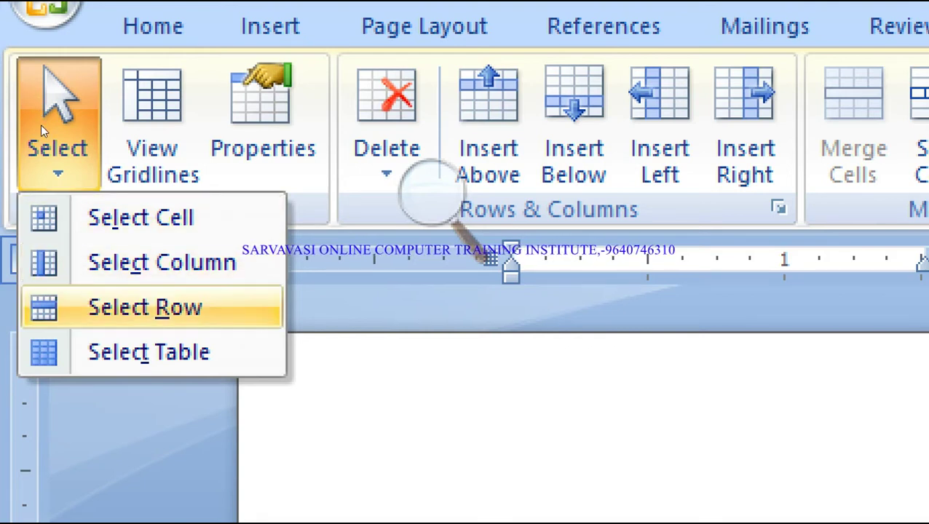
{"action": "key", "text": "Down"}
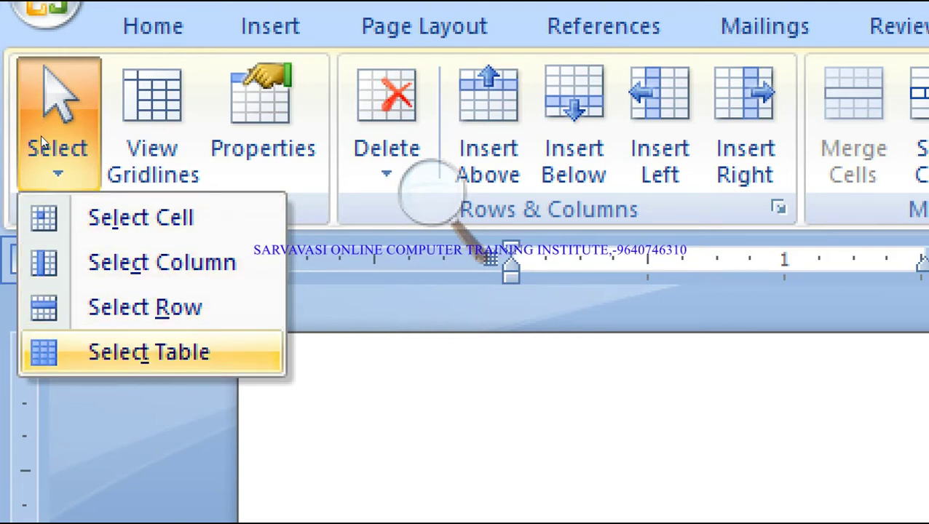
{"action": "key", "text": "Down"}
{"action": "key", "text": "Down"}
{"action": "key", "text": "Down"}
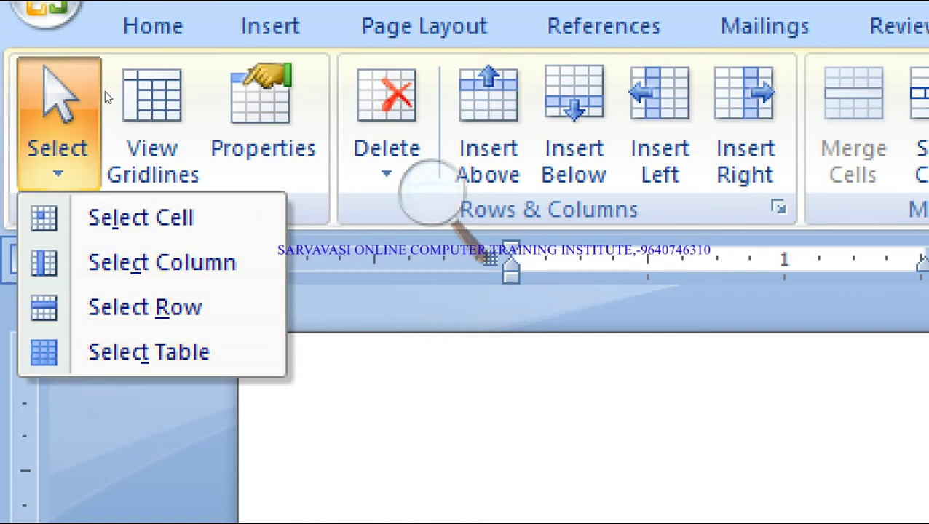
{"action": "left_click", "coordinate": [431, 193]}
{"action": "left_click", "coordinate": [423, 224]}
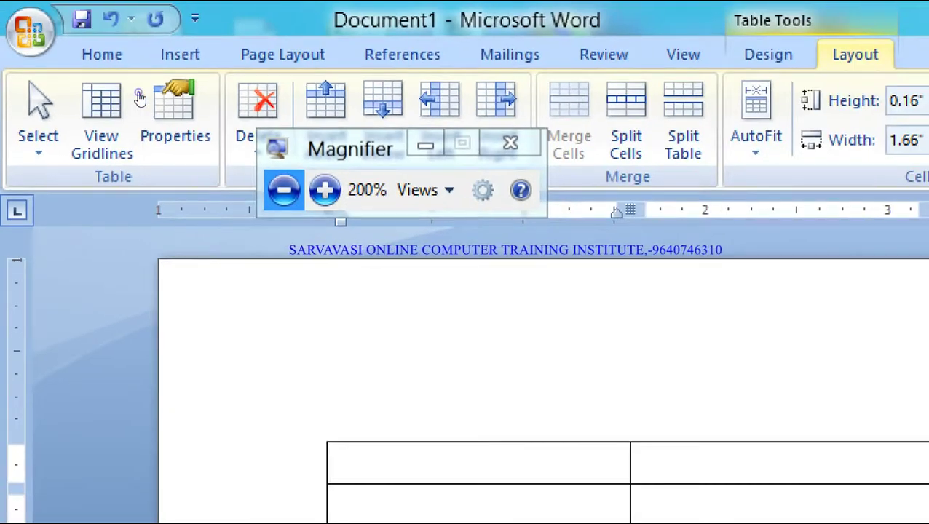
{"action": "left_click", "coordinate": [140, 97]}
- Add a seventh empty row so the table becomes 4 columns by 7 rows
{"action": "left_click", "coordinate": [235, 219]}
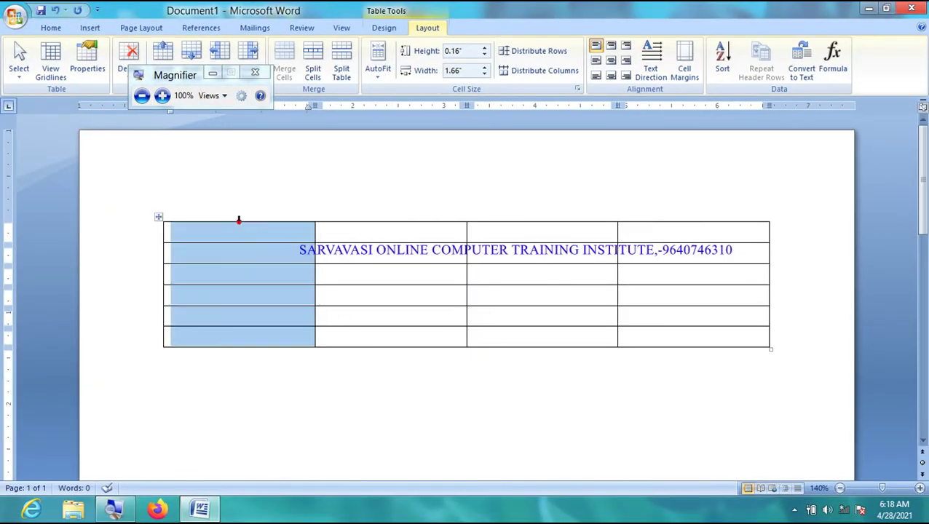
{"action": "left_click", "coordinate": [363, 234]}
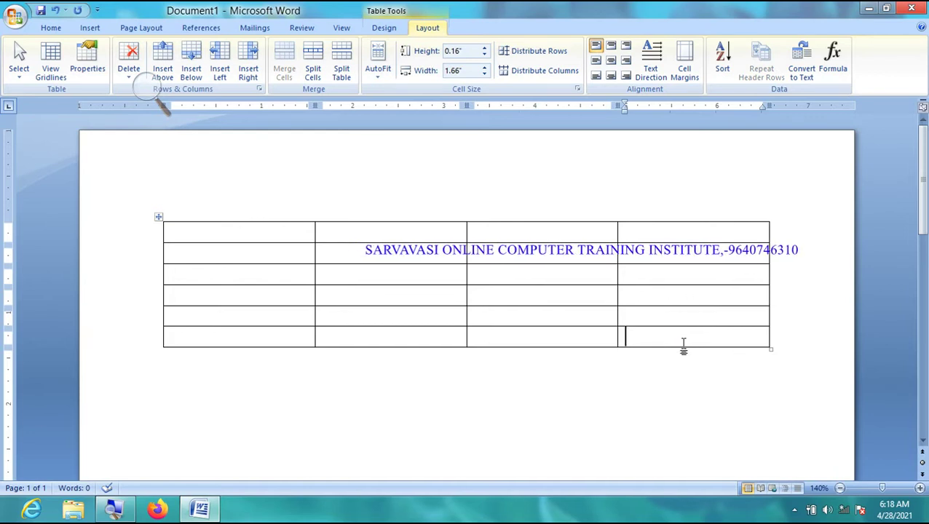
{"action": "key", "text": "Tab"}
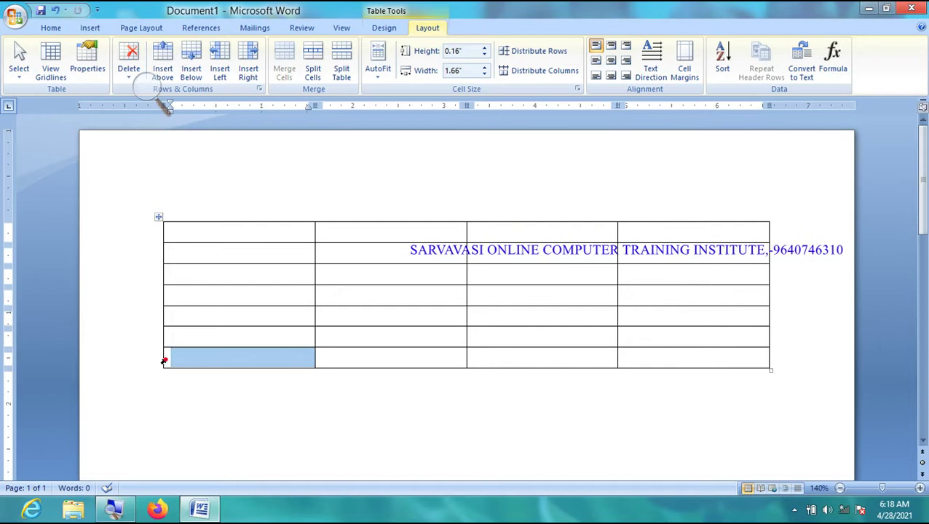
- Select the new last row, then the second column, then a single cell in row 3
{"action": "double_click", "coordinate": [164, 360]}
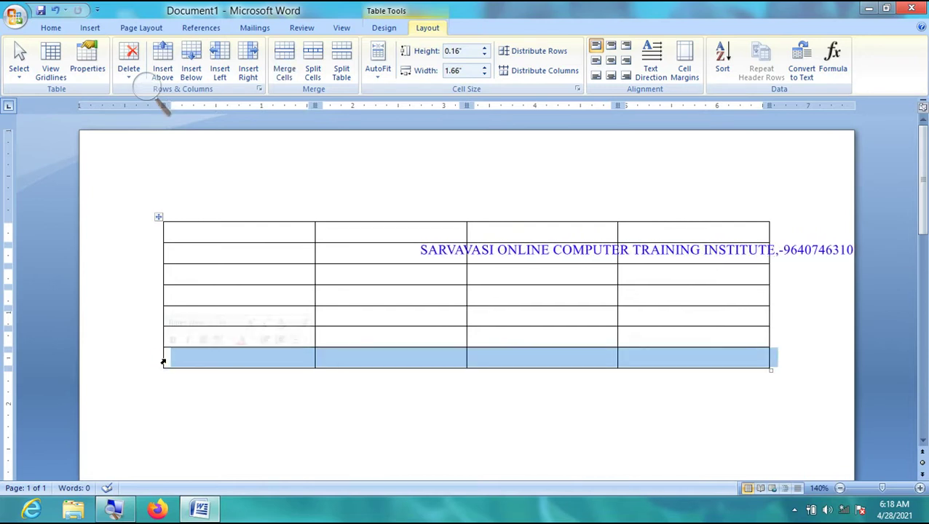
{"action": "left_click", "coordinate": [367, 216]}
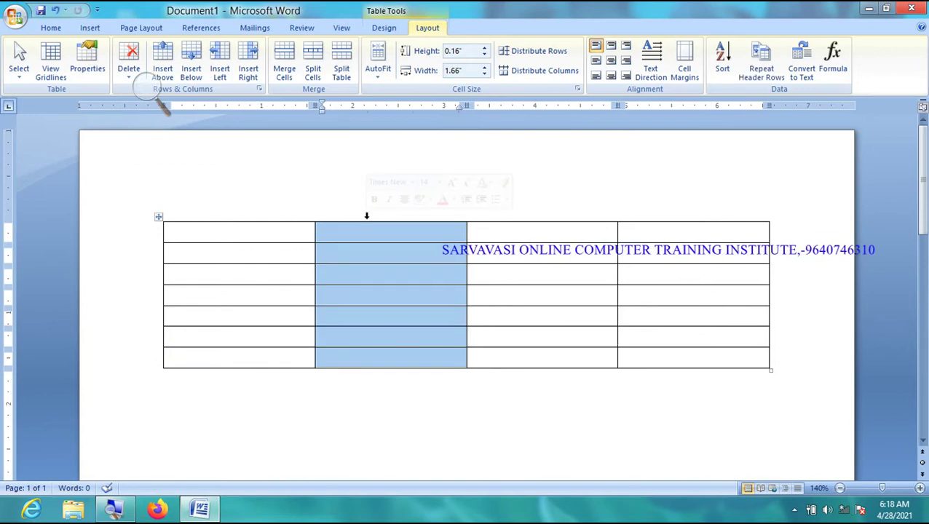
{"action": "left_click", "coordinate": [375, 268]}
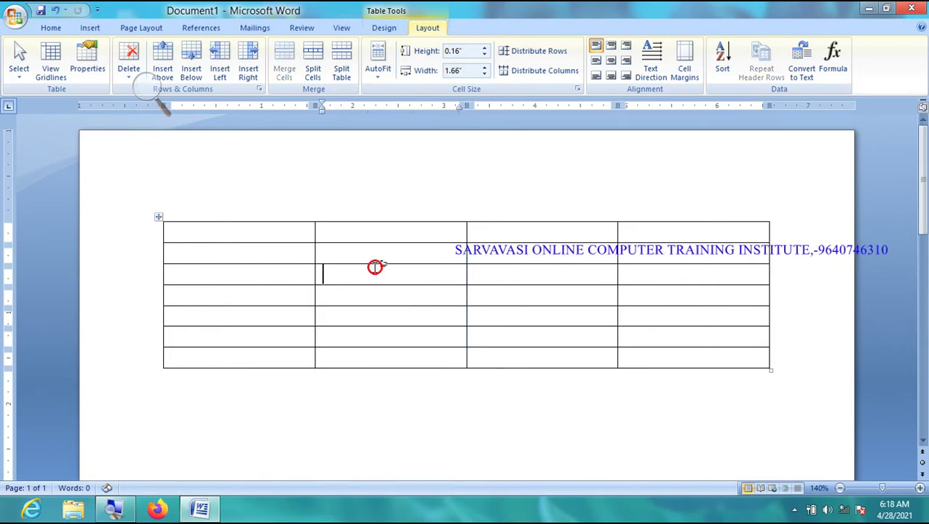
{"action": "left_click", "coordinate": [24, 81]}
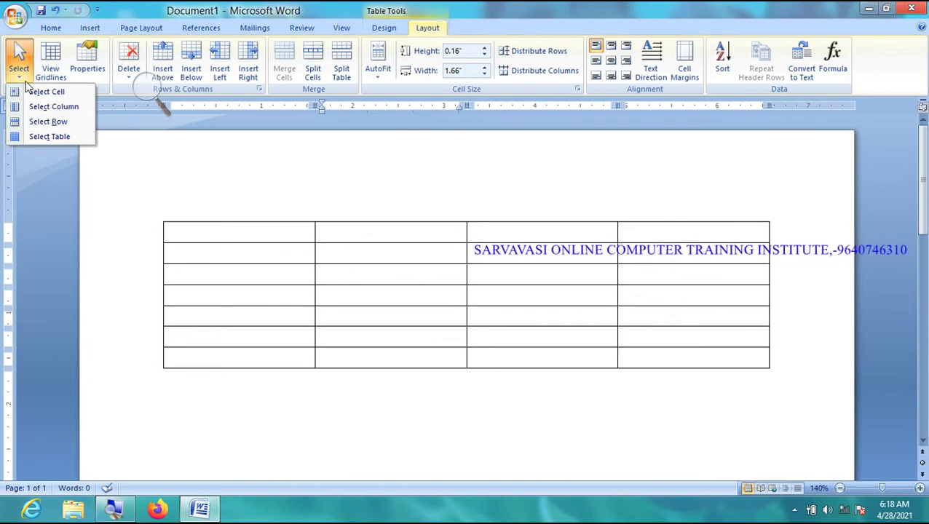
{"action": "left_click", "coordinate": [45, 92]}
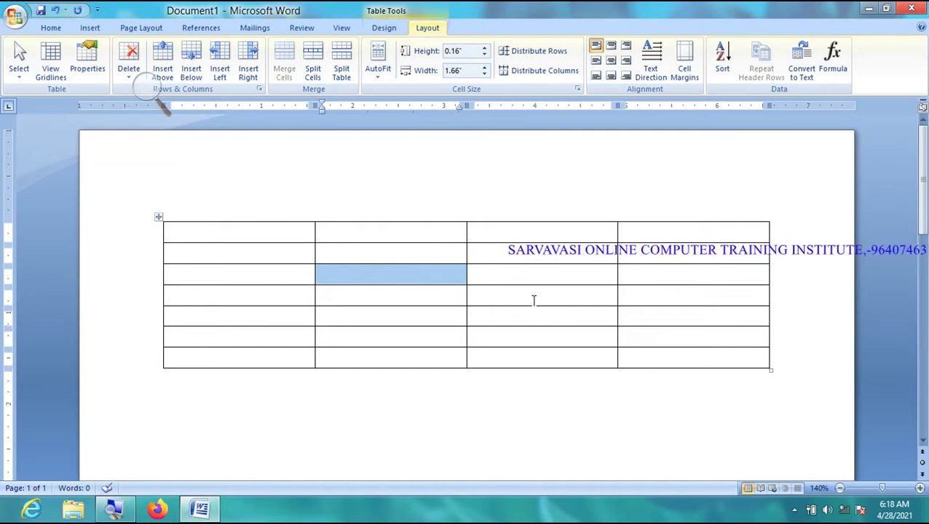
- Select the whole third column, then the whole fifth row, from the selection options
{"action": "left_click", "coordinate": [534, 301]}
{"action": "left_click", "coordinate": [14, 67]}
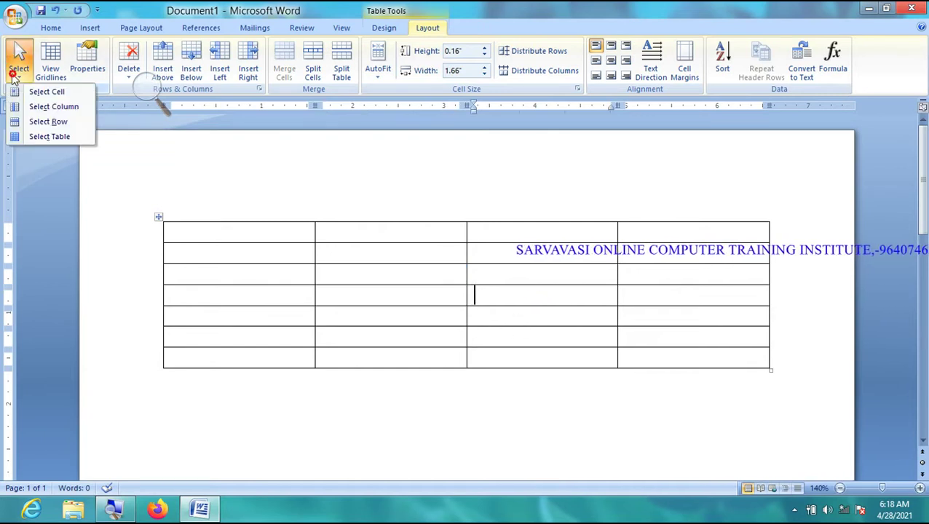
{"action": "left_click", "coordinate": [61, 110]}
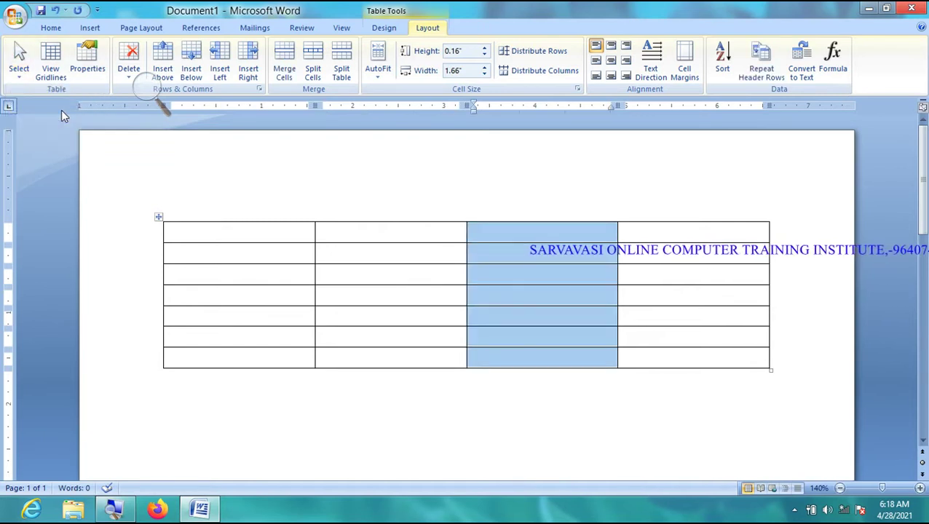
{"action": "left_click", "coordinate": [384, 315]}
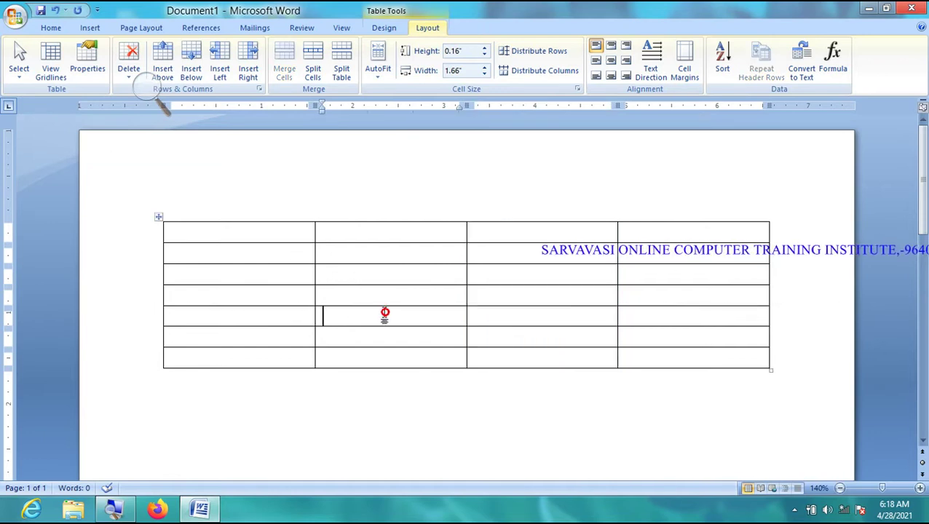
{"action": "left_click", "coordinate": [19, 62]}
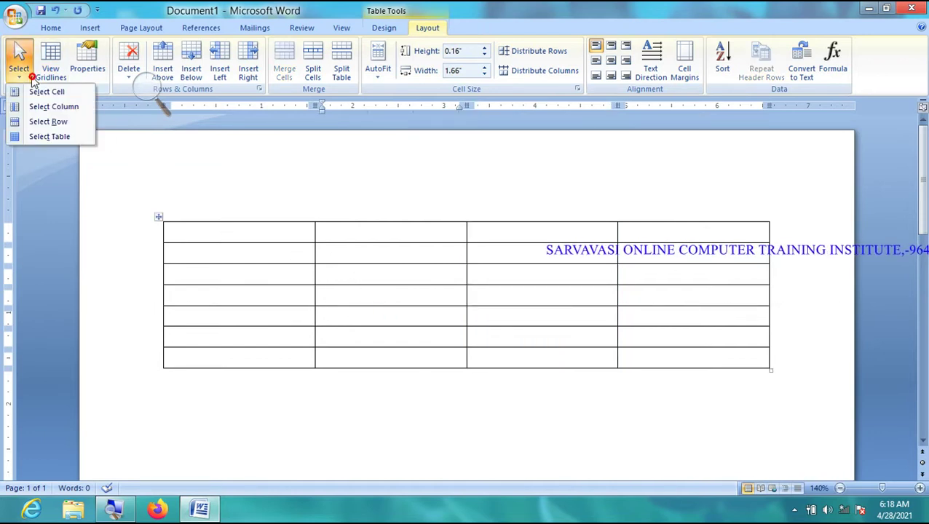
{"action": "left_click", "coordinate": [51, 122]}
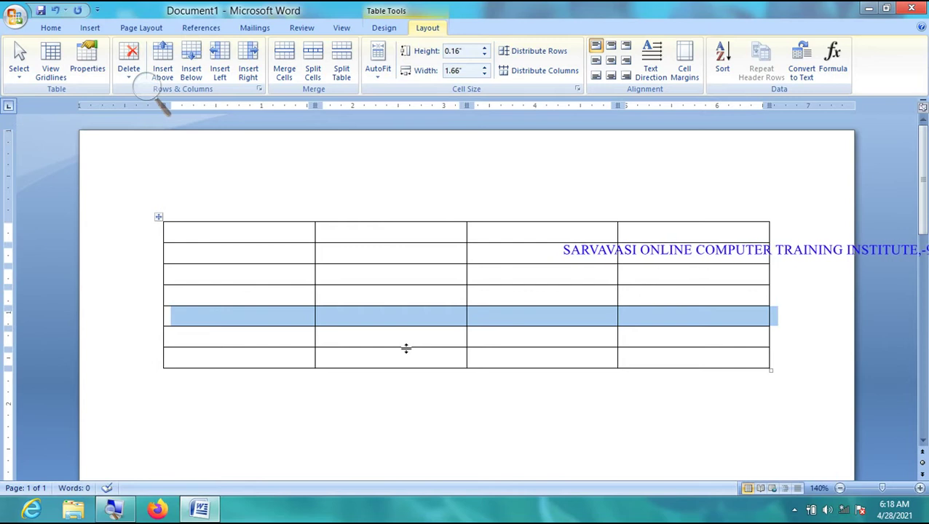
- Select the entire table from the table selection options
{"action": "left_click", "coordinate": [401, 298]}
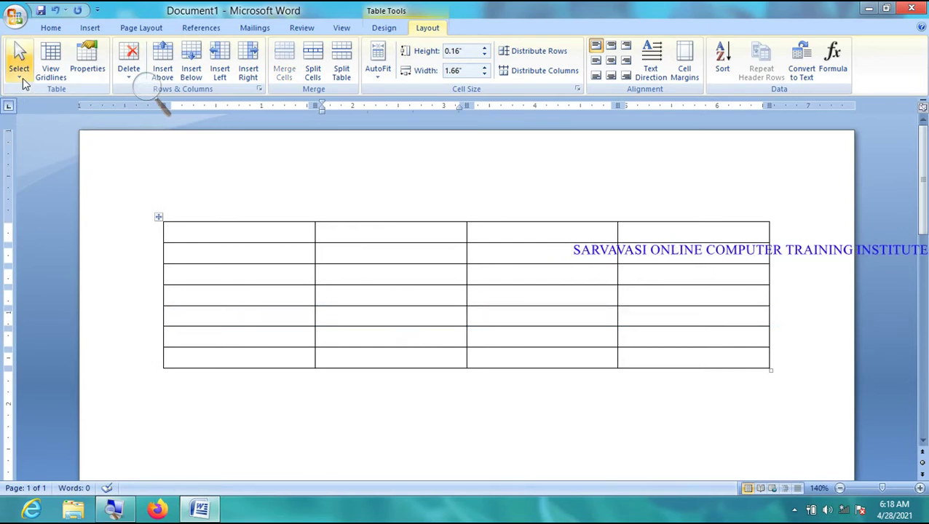
{"action": "left_click", "coordinate": [19, 61]}
{"action": "left_click", "coordinate": [42, 136]}
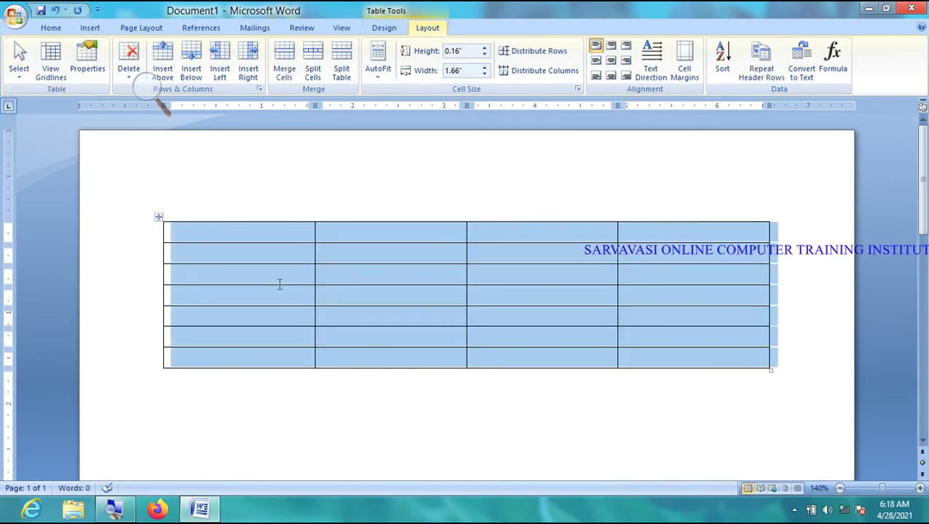
- Select and deselect the table with its move handle, then show the table Design options
{"action": "left_click", "coordinate": [385, 295]}
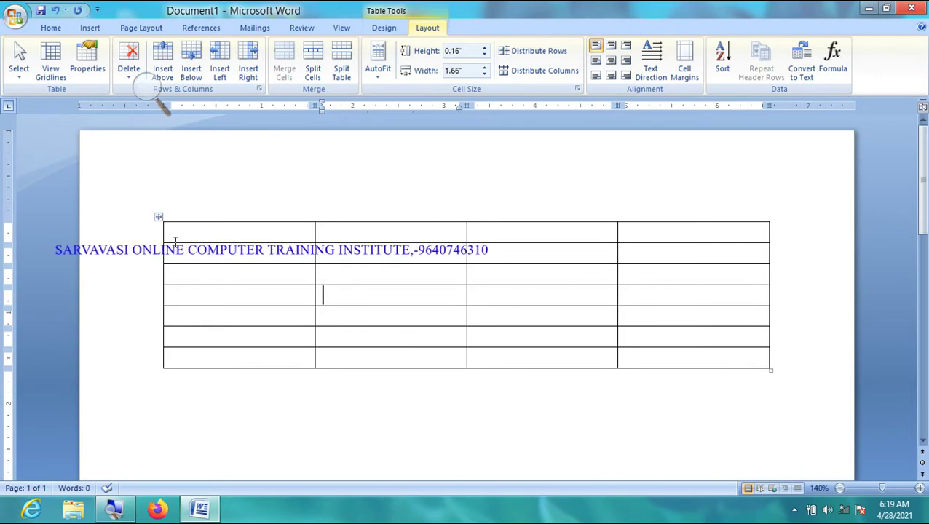
{"action": "left_click", "coordinate": [158, 217]}
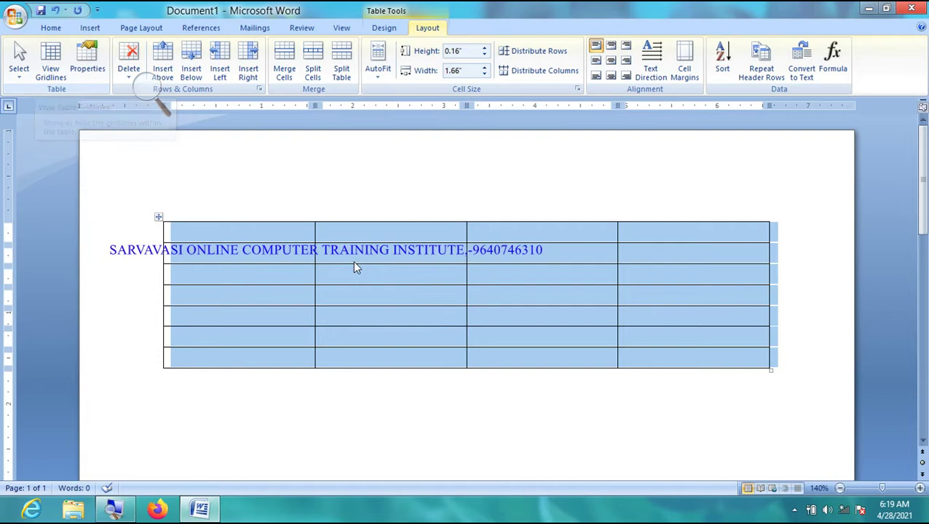
{"action": "left_click", "coordinate": [425, 310]}
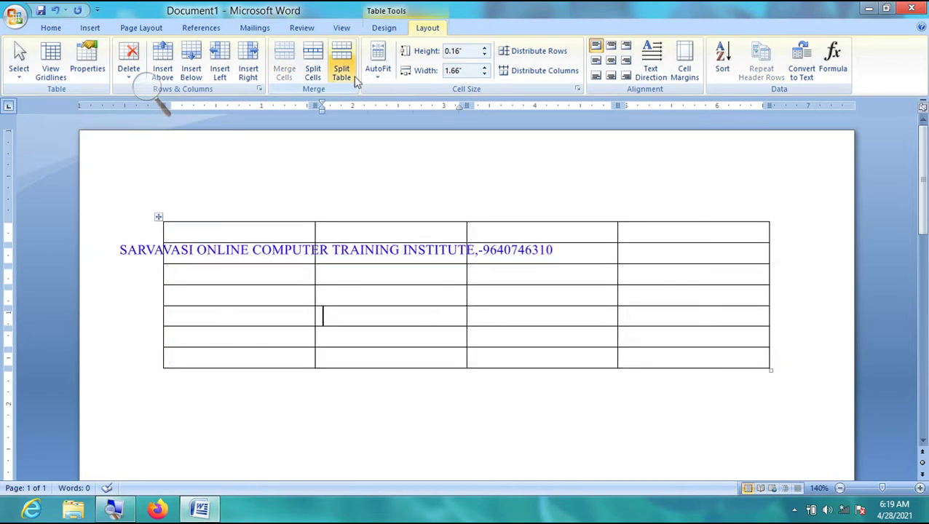
{"action": "left_click", "coordinate": [385, 27]}
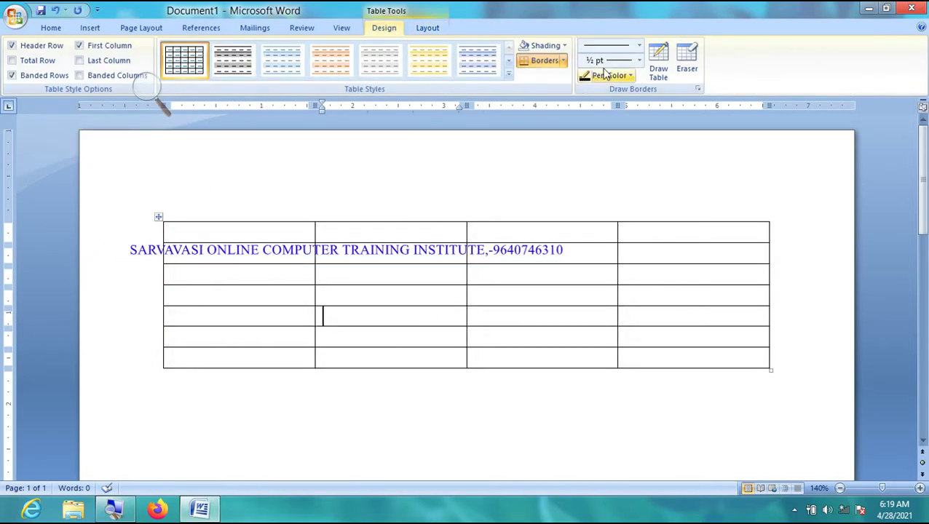
- Erase the bottom borders of the last row's second and fourth cells with the Eraser
{"action": "left_click", "coordinate": [688, 62]}
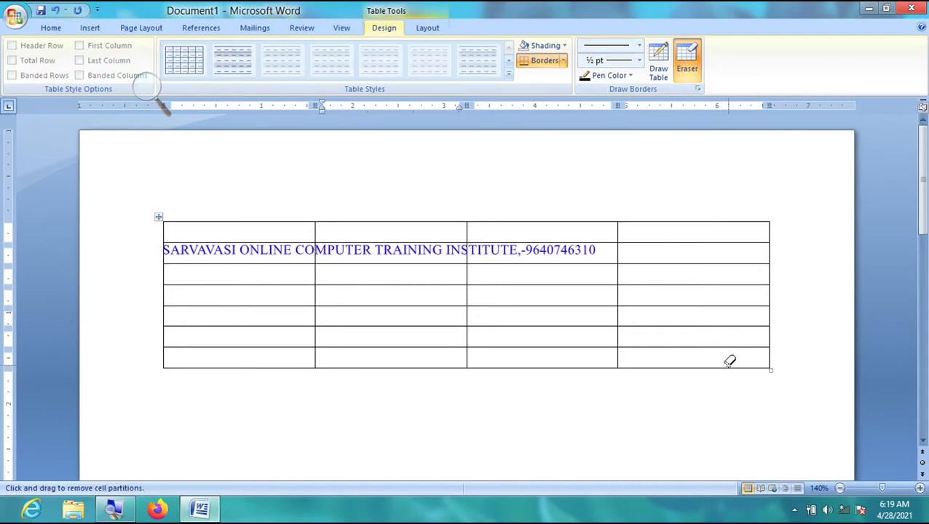
{"action": "left_click_drag", "start_coordinate": [727, 364], "coordinate": [716, 364]}
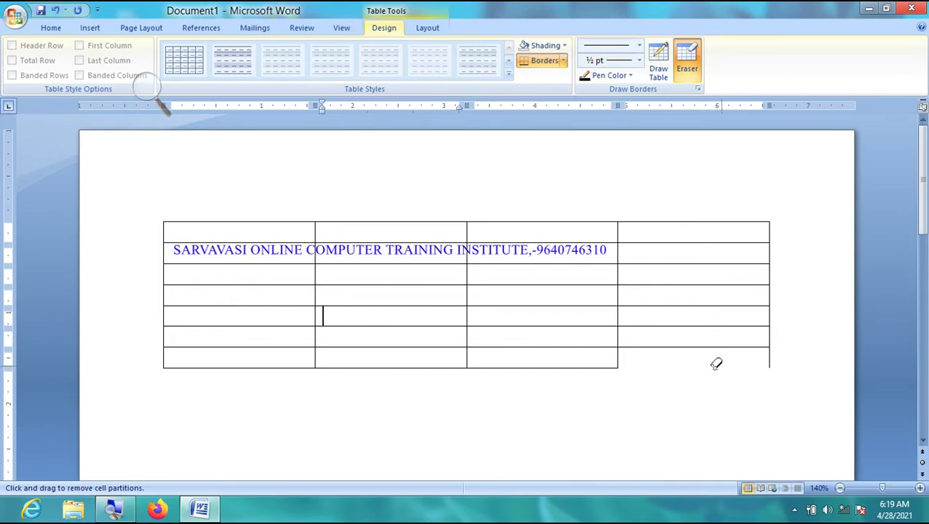
{"action": "left_click", "coordinate": [426, 366]}
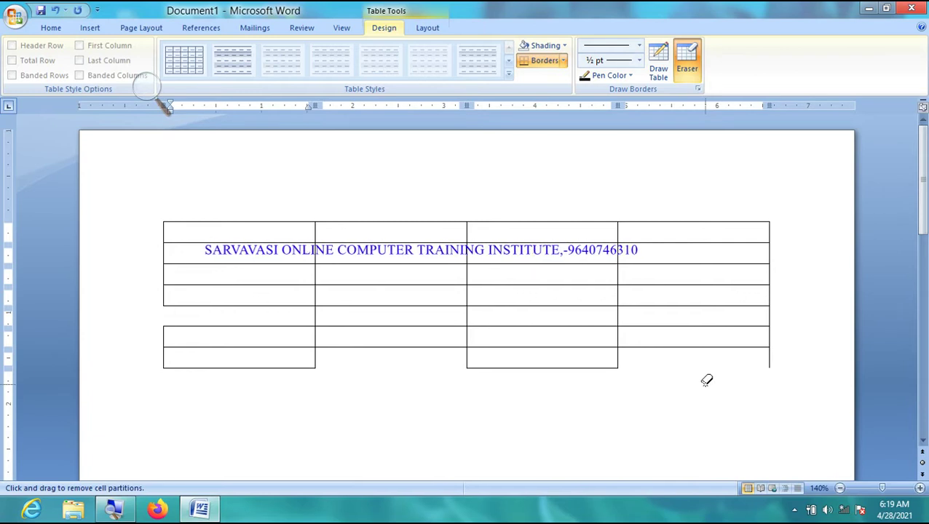
{"action": "left_click", "coordinate": [432, 29]}
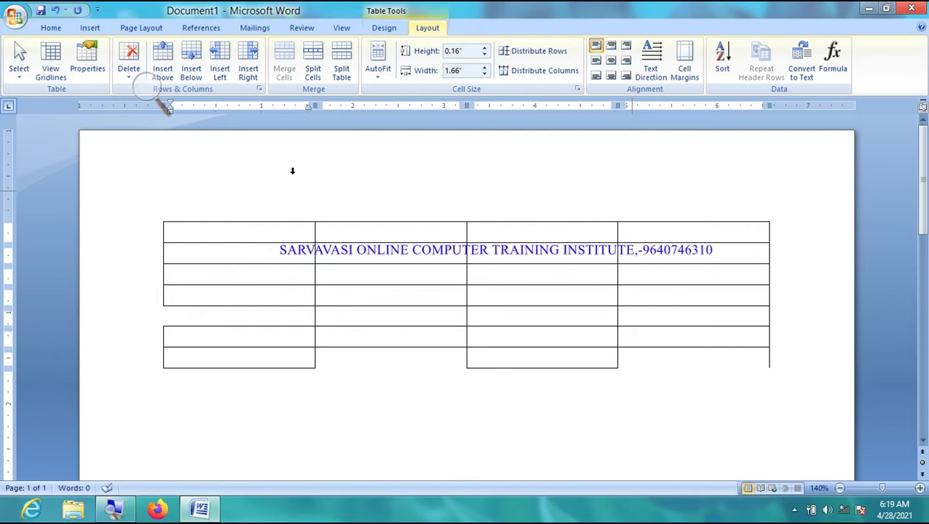
{"action": "left_click", "coordinate": [53, 74]}
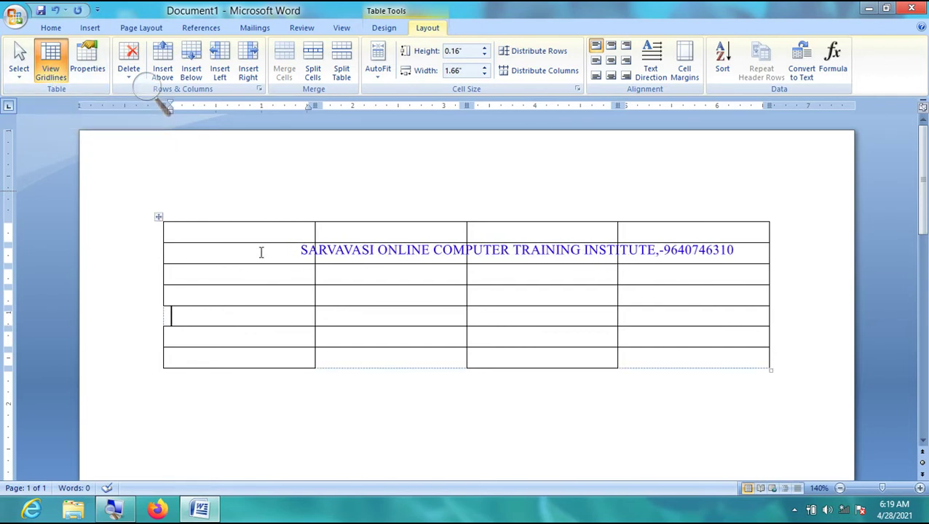
{"action": "key", "text": "super+plus"}
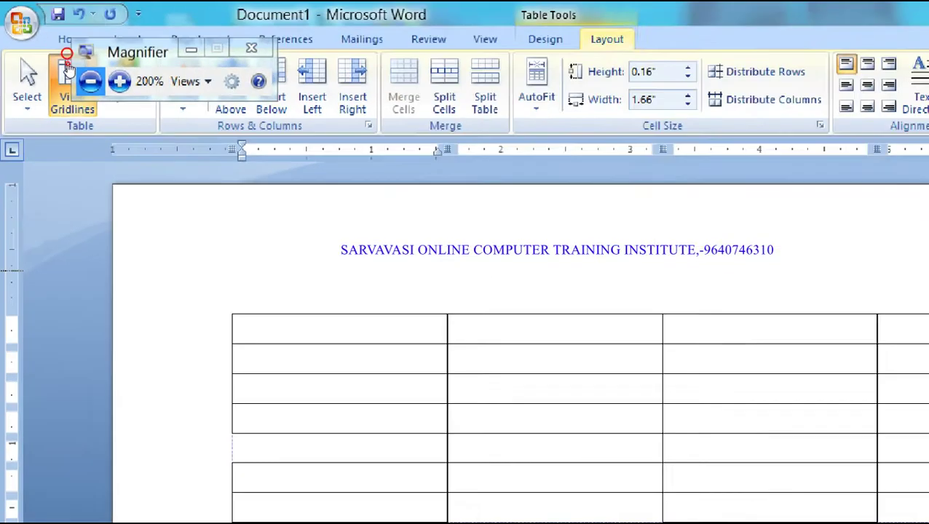
{"action": "left_click", "coordinate": [91, 78]}
{"action": "left_click_drag", "start_coordinate": [84, 35], "coordinate": [104, 134]}
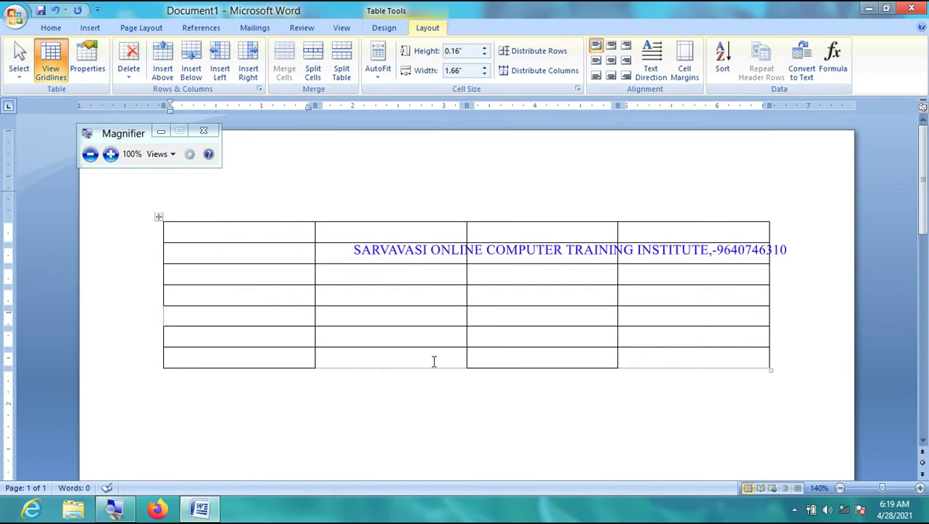
{"action": "left_click", "coordinate": [52, 77]}
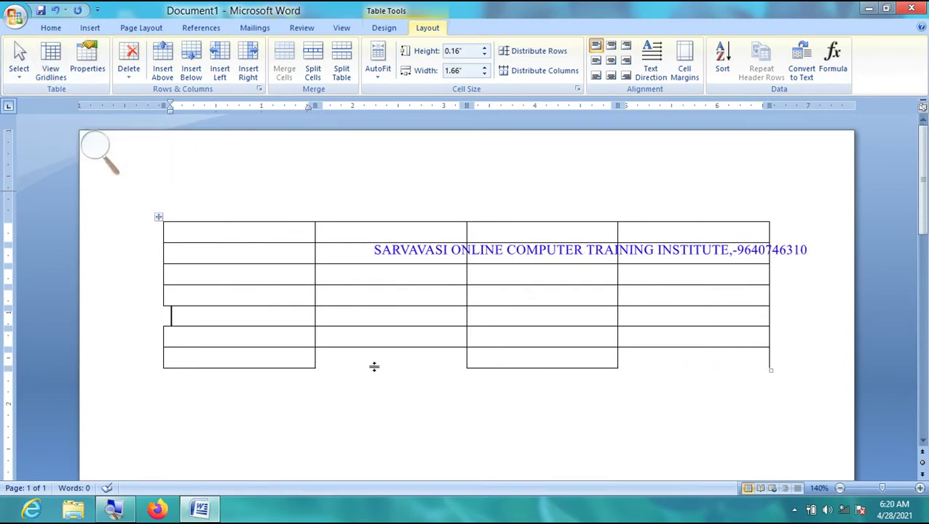
- Delete the four-column table after viewing its Table Properties, then open the Insert > Table choices
{"action": "left_click", "coordinate": [157, 215]}
{"action": "left_click", "coordinate": [87, 64]}
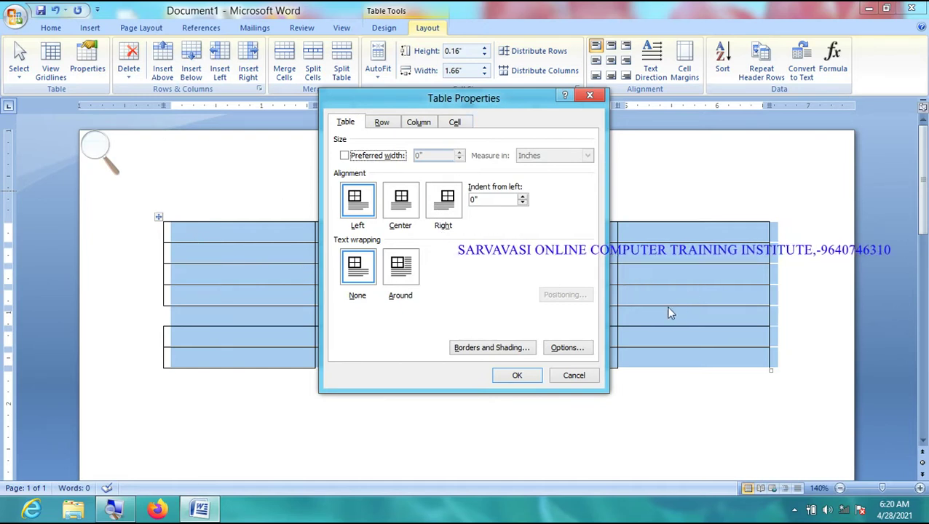
{"action": "left_click", "coordinate": [573, 375]}
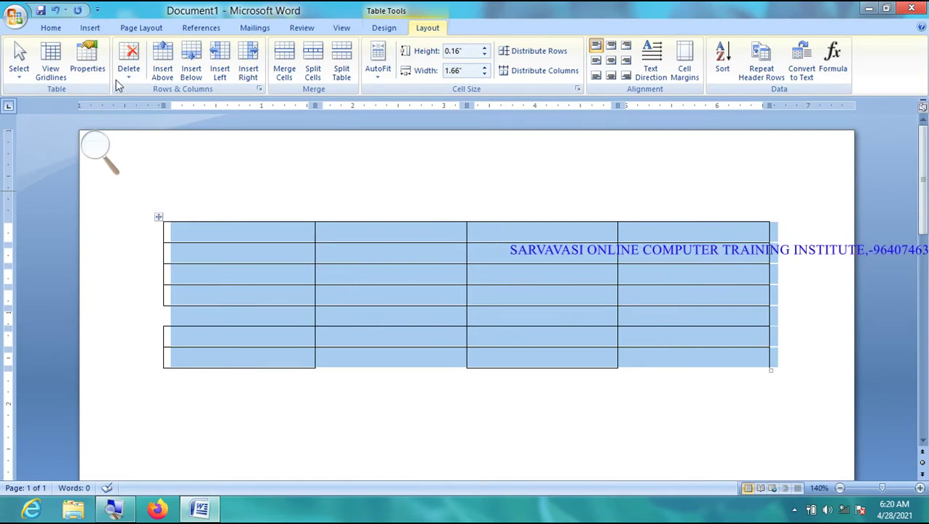
{"action": "key", "text": "BackSpace"}
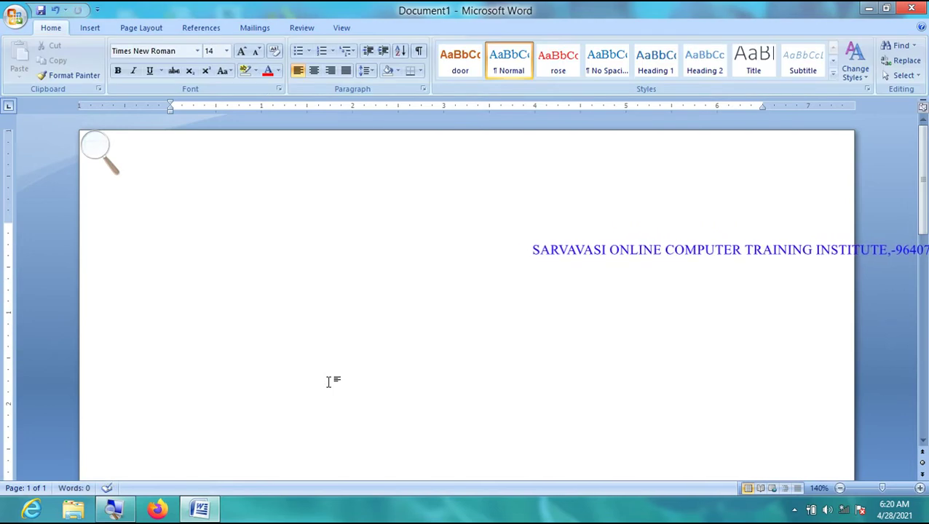
{"action": "left_click", "coordinate": [90, 28]}
{"action": "left_click", "coordinate": [111, 71]}
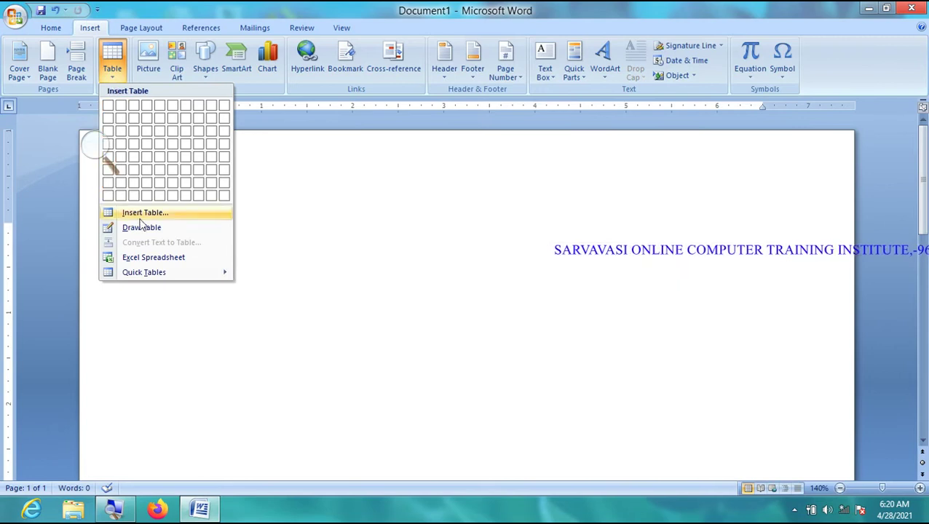
- Insert a 5-column, 2-row table set to AutoFit to contents
{"action": "left_click", "coordinate": [146, 212]}
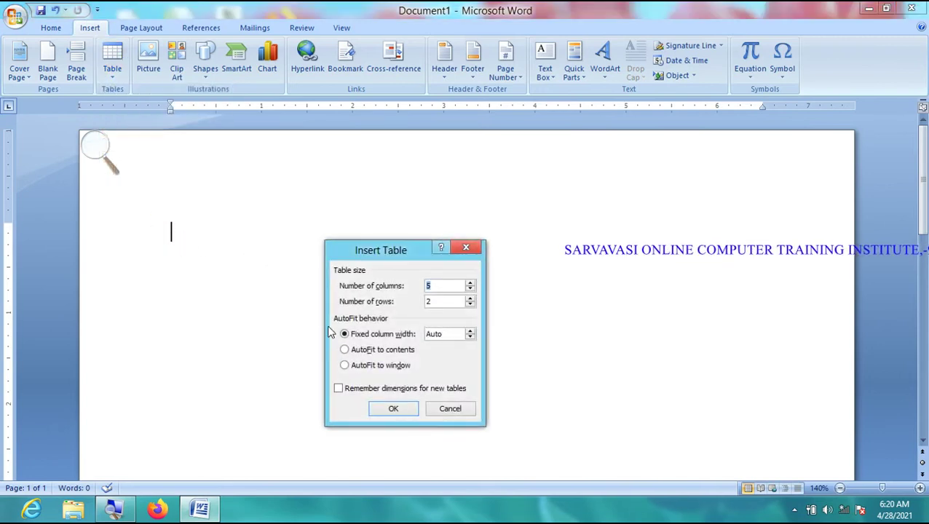
{"action": "left_click", "coordinate": [378, 350]}
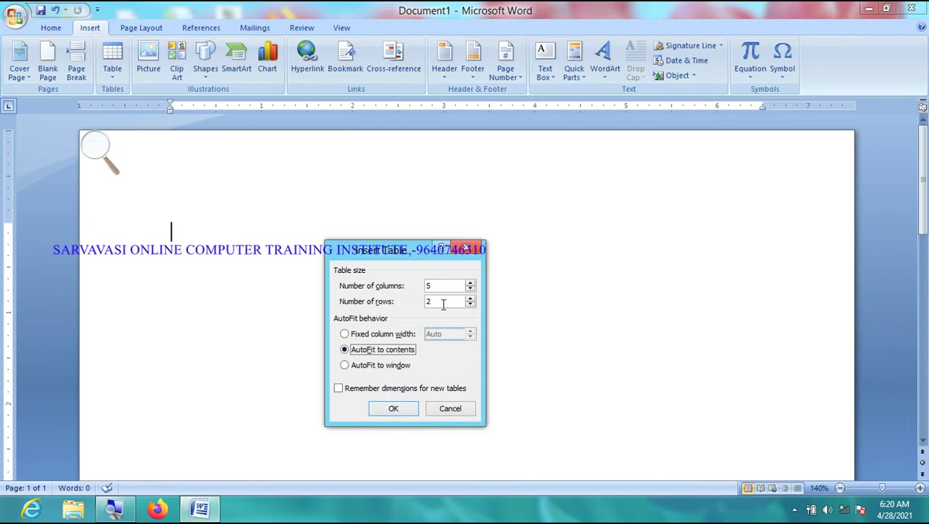
{"action": "left_click", "coordinate": [392, 408]}
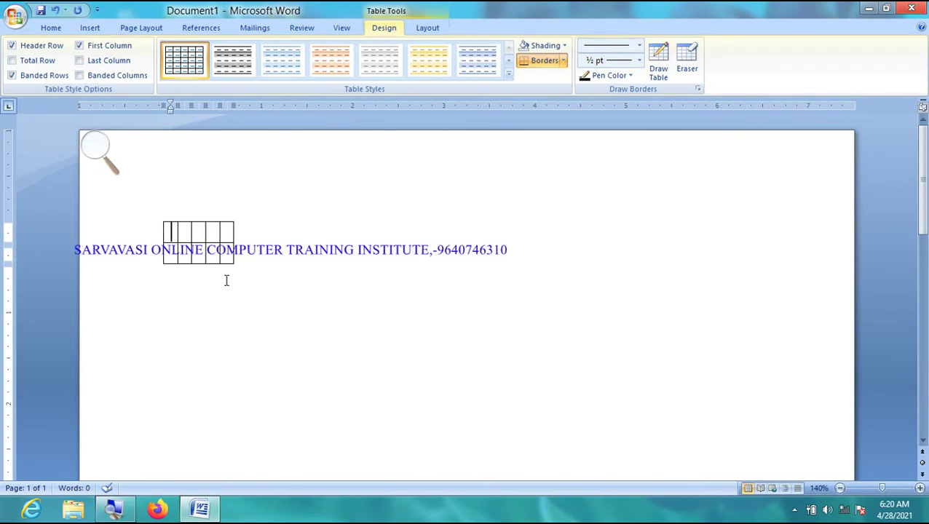
- Type the headers rno, name, S1, S2 and S3 into the first row
{"action": "type", "text": "rno"}
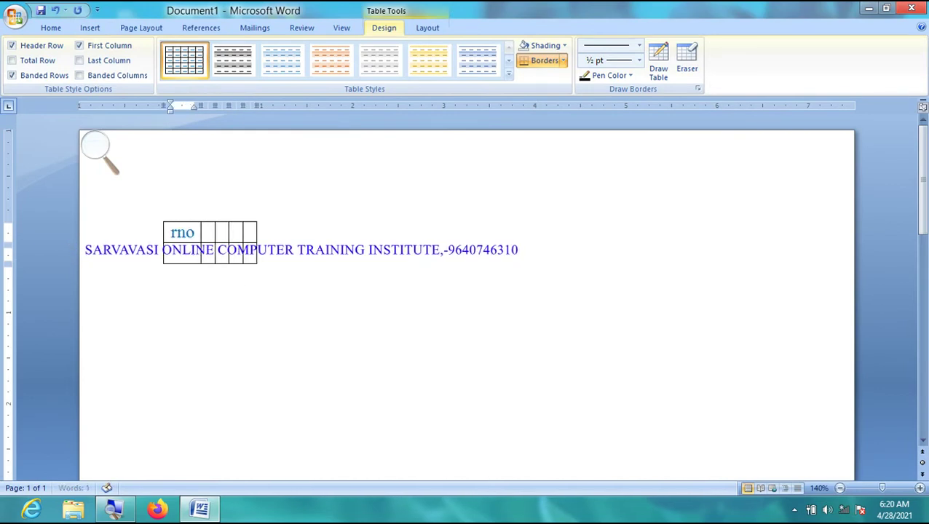
{"action": "key", "text": "Tab"}
{"action": "type", "text": "name"}
{"action": "key", "text": "Tab"}
{"action": "type", "text": "s"}
{"action": "key", "text": "BackSpace"}
{"action": "type", "text": "S1"}
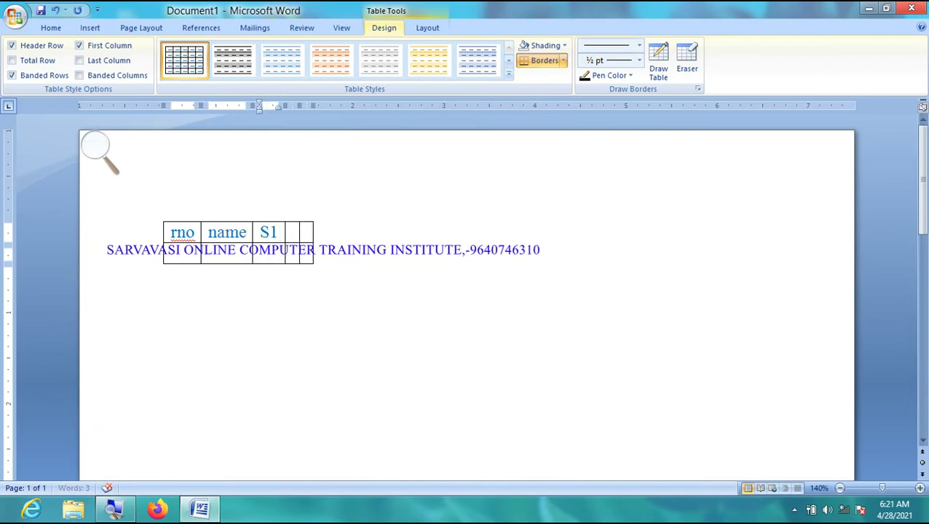
{"action": "type", "text": "s"}
{"action": "key", "text": "BackSpace"}
{"action": "type", "text": "S2"}
{"action": "key", "text": "Tab"}
{"action": "type", "text": "sS3"}
- Enter the first student's marks 66, 3 and 2, adding a new row after
{"action": "key", "text": "Down"}
{"action": "key", "text": "Left"}
{"action": "key", "text": "Left"}
{"action": "key", "text": "Left"}
{"action": "key", "text": "Left"}
{"action": "type", "text": "raju"}
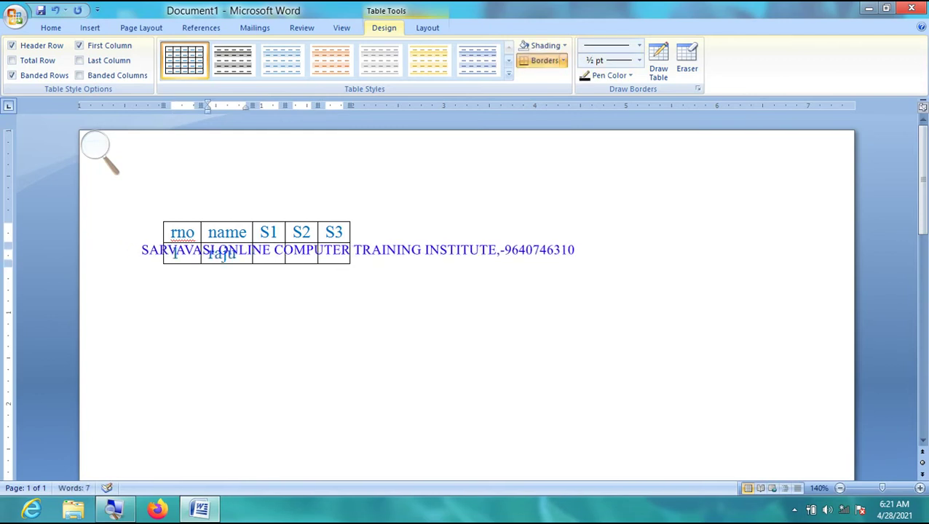
{"action": "key", "text": "Tab"}
{"action": "key", "text": "Tab"}
{"action": "type", "text": "667"}
{"action": "key", "text": "BackSpace"}
{"action": "key", "text": "Tab"}
{"action": "type", "text": "3"}
{"action": "key", "text": "Tab"}
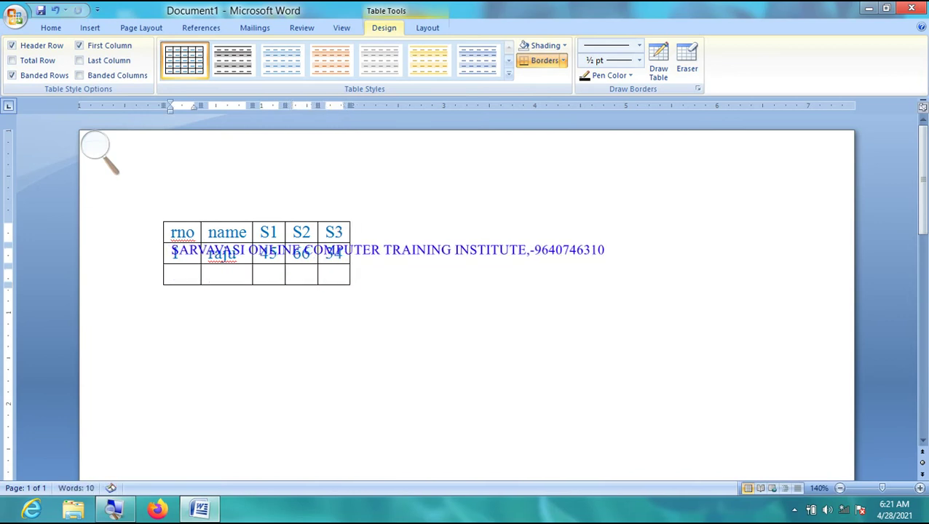
{"action": "type", "text": "2"}
{"action": "key", "text": "Tab"}
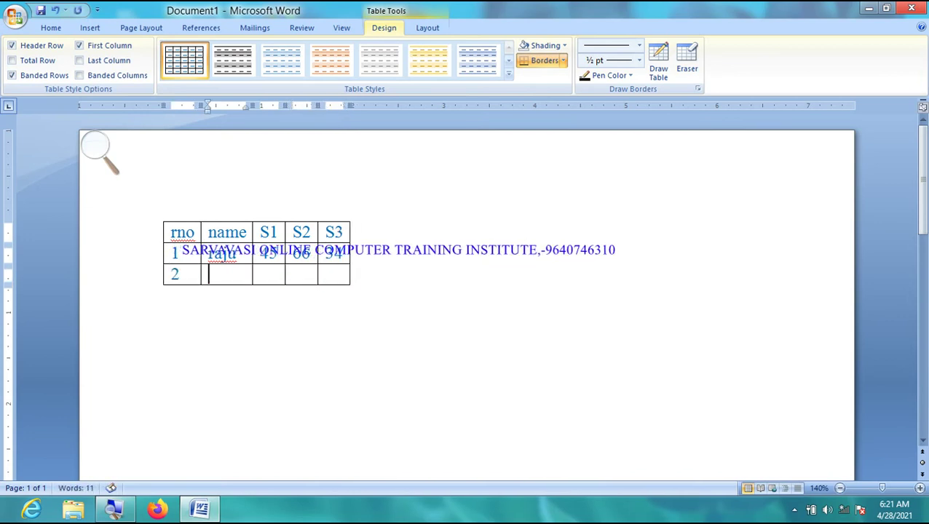
- Fill the next row with a student's name and marks 6, 4 and 22
{"action": "type", "text": "rame"}
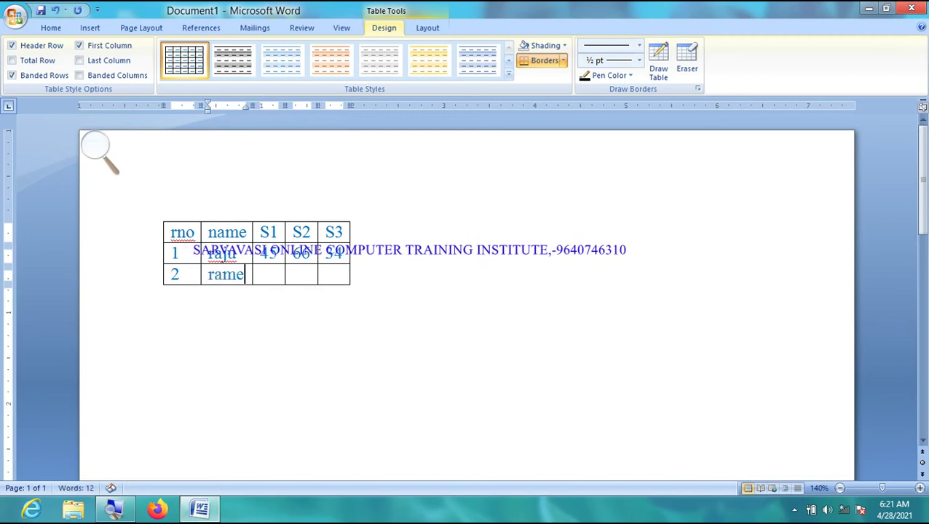
{"action": "type", "text": "sh"}
{"action": "key", "text": "Tab"}
{"action": "type", "text": "6"}
{"action": "key", "text": "Tab"}
{"action": "type", "text": "4"}
{"action": "key", "text": "Tab"}
{"action": "type", "text": "22"}
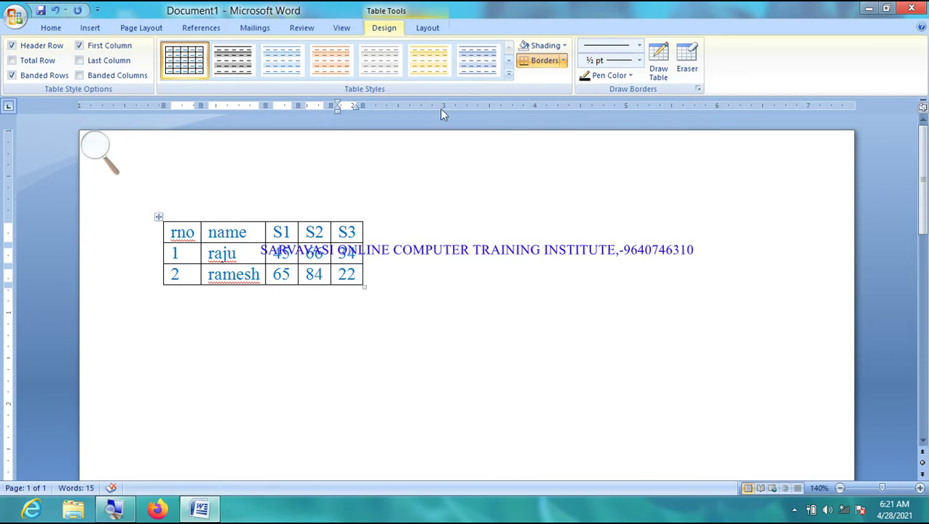
{"action": "left_click", "coordinate": [440, 28]}
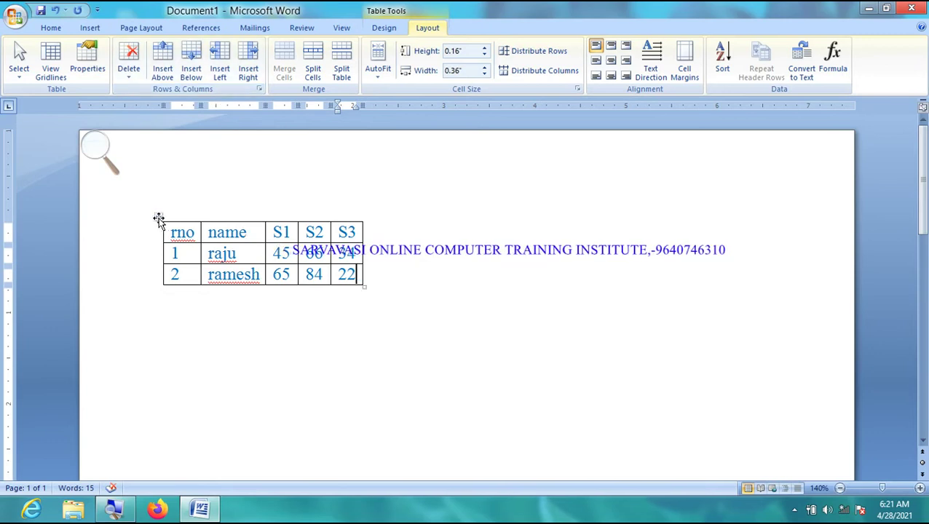
- Drag the marks table down one line and place the caret on the empty line above it
{"action": "left_click", "coordinate": [159, 218]}
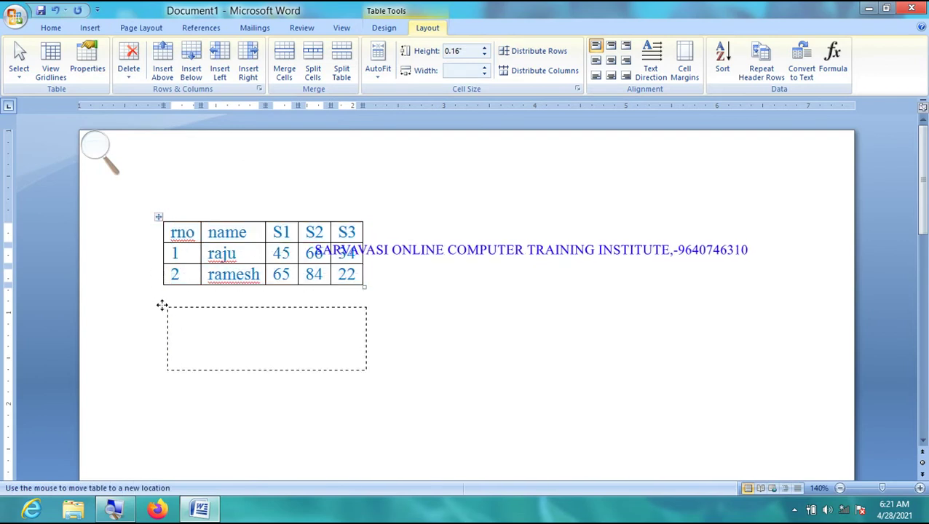
{"action": "left_click_drag", "start_coordinate": [158, 219], "coordinate": [155, 243]}
{"action": "left_click", "coordinate": [154, 234]}
{"action": "left_click", "coordinate": [192, 226]}
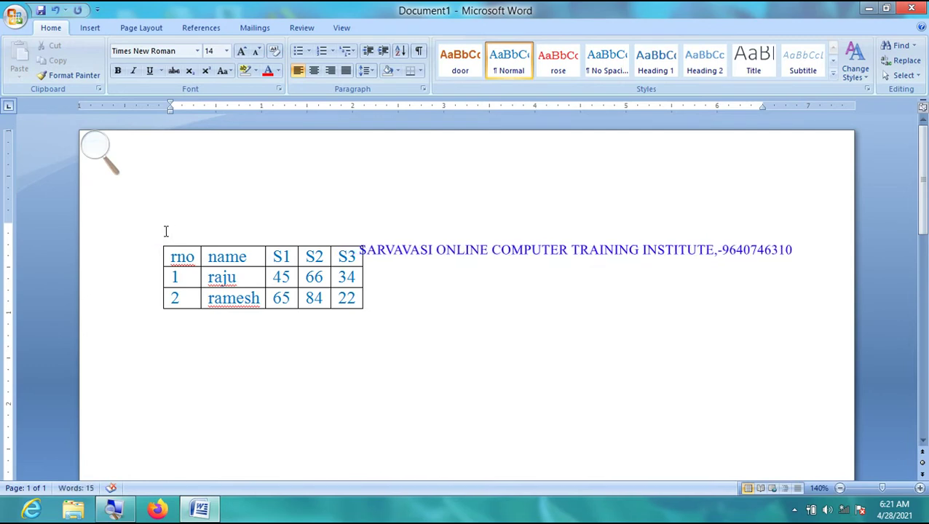
- Generate sample paragraphs with =rand(), then drag the marks table below the first paragraph
{"action": "type", "text": "=ran"}
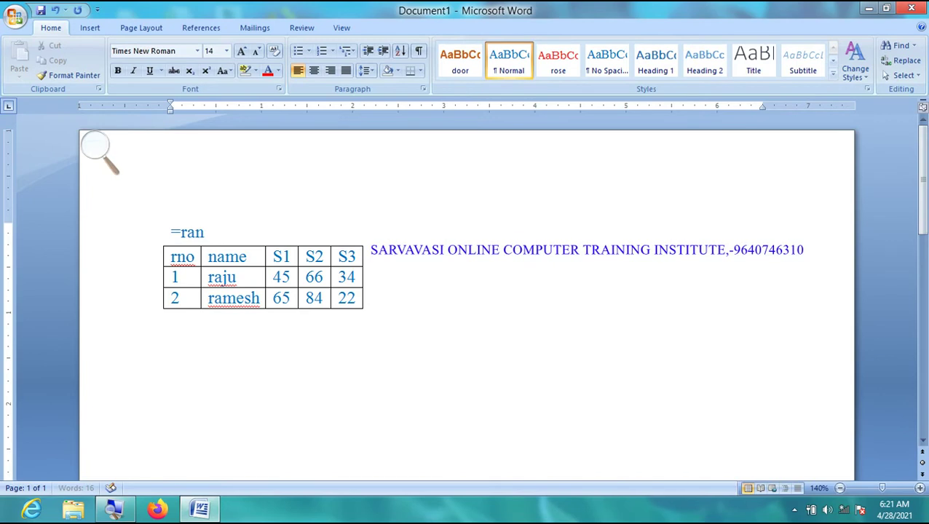
{"action": "type", "text": "d("}
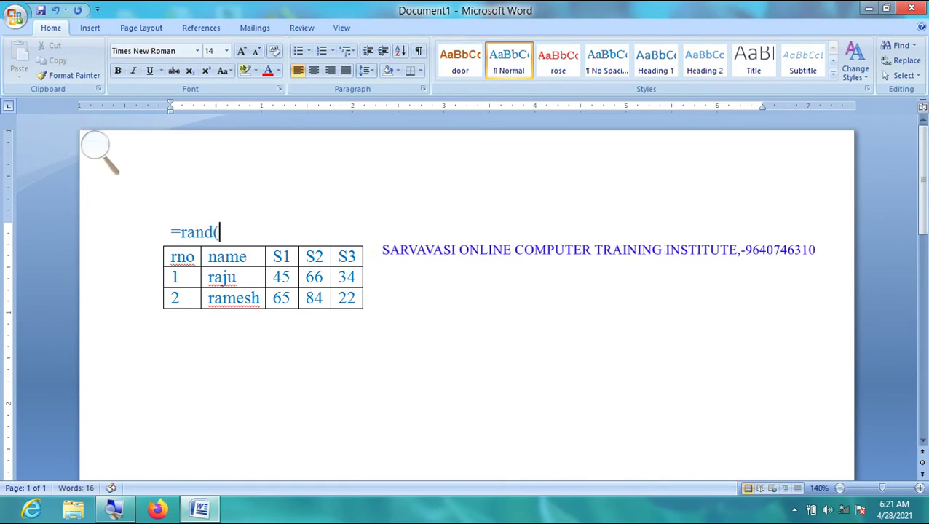
{"action": "key", "text": "Return"}
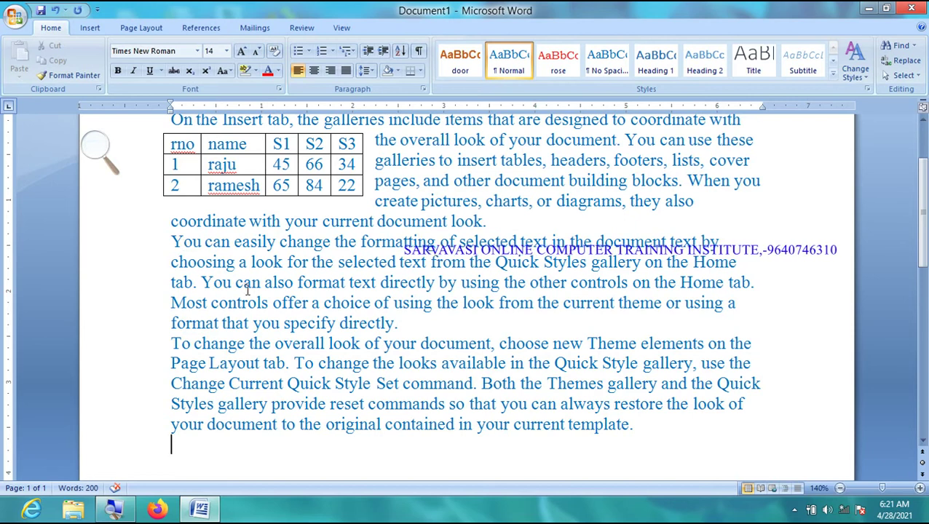
{"action": "scroll", "coordinate": [247, 289], "scroll_direction": "up", "scroll_amount": 3}
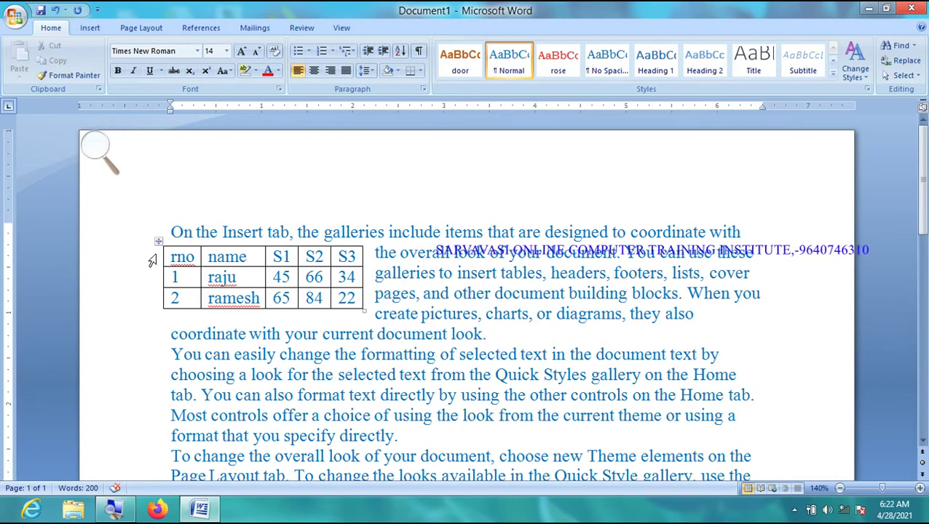
{"action": "left_click_drag", "start_coordinate": [159, 240], "coordinate": [159, 325]}
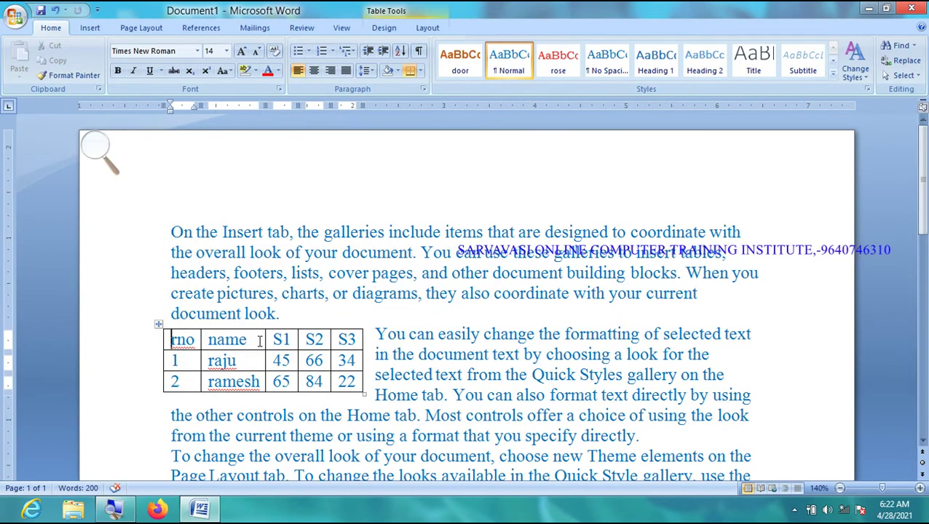
{"action": "left_click", "coordinate": [158, 324]}
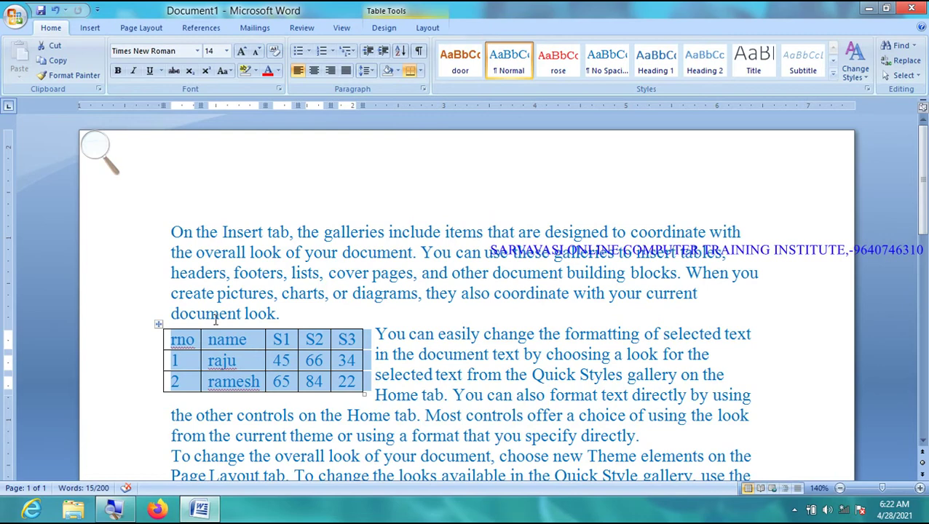
- Set the table alignment to Center in Table Properties
{"action": "left_click", "coordinate": [425, 29]}
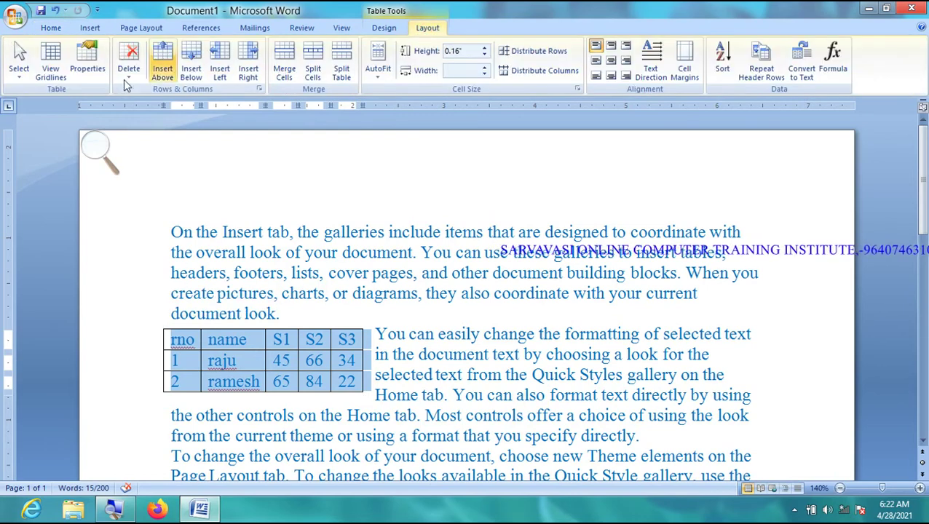
{"action": "left_click", "coordinate": [100, 153]}
{"action": "left_click", "coordinate": [109, 154]}
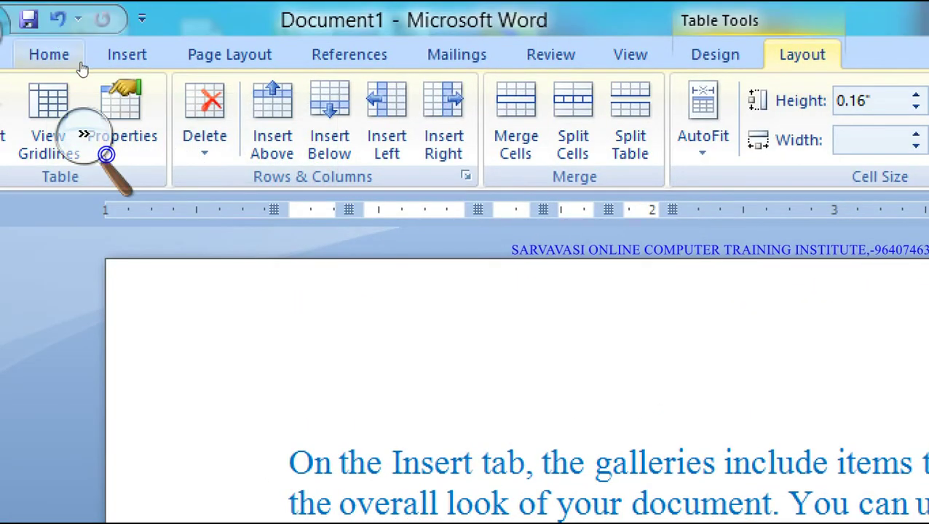
{"action": "left_click", "coordinate": [122, 117]}
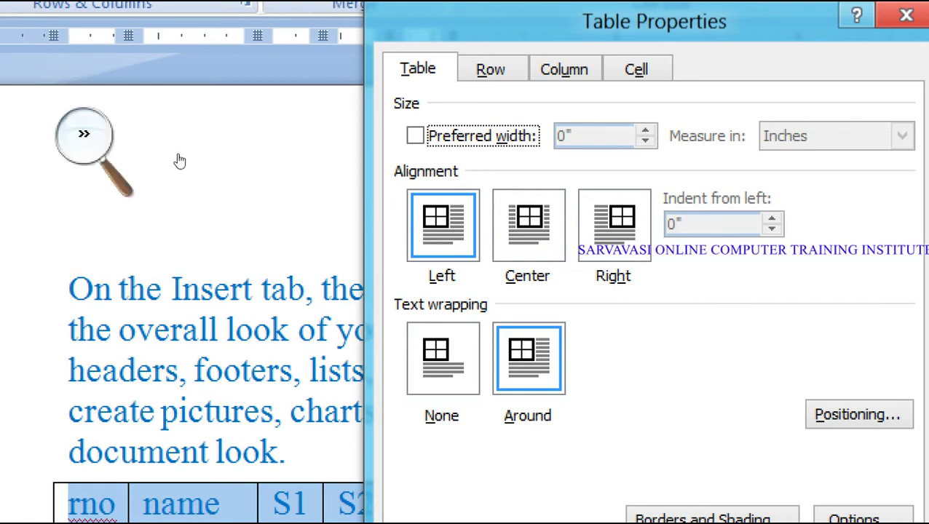
{"action": "key", "text": "super+minus"}
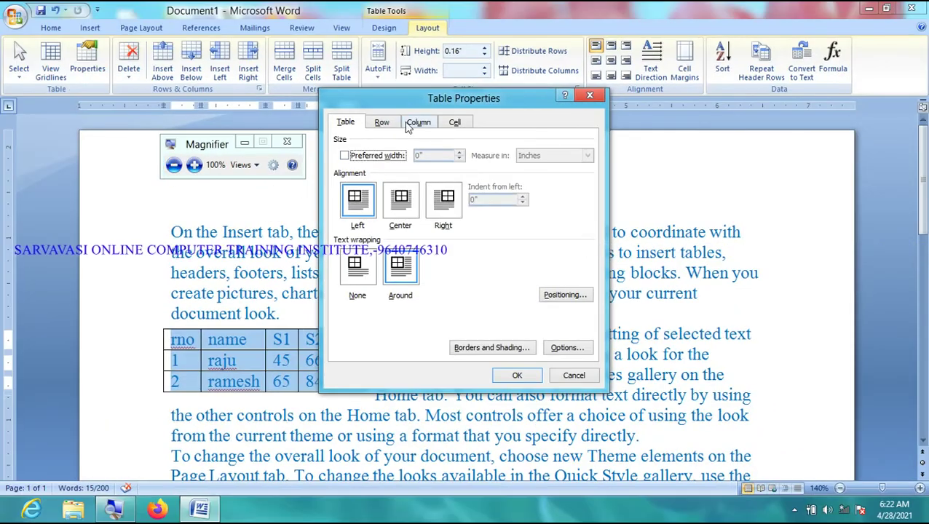
{"action": "left_click_drag", "start_coordinate": [401, 97], "coordinate": [388, 57]}
{"action": "left_click", "coordinate": [388, 158]}
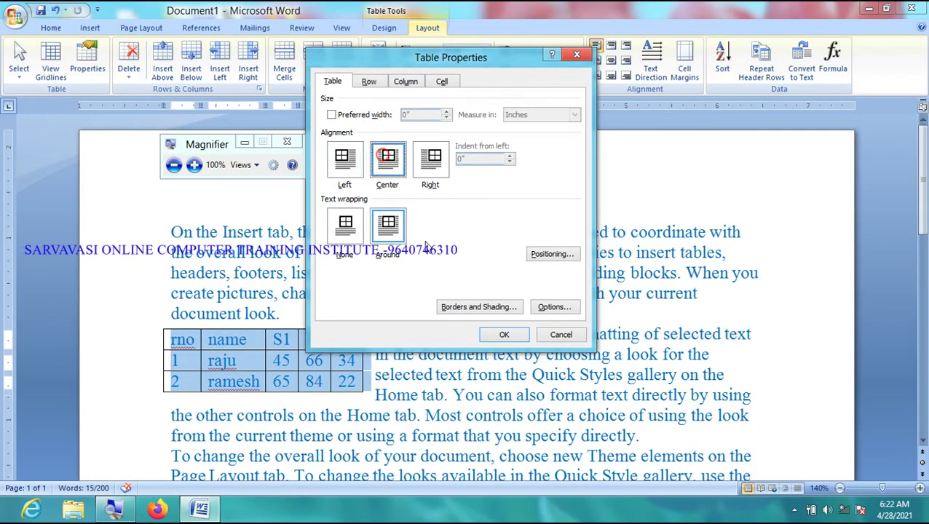
{"action": "left_click", "coordinate": [504, 334]}
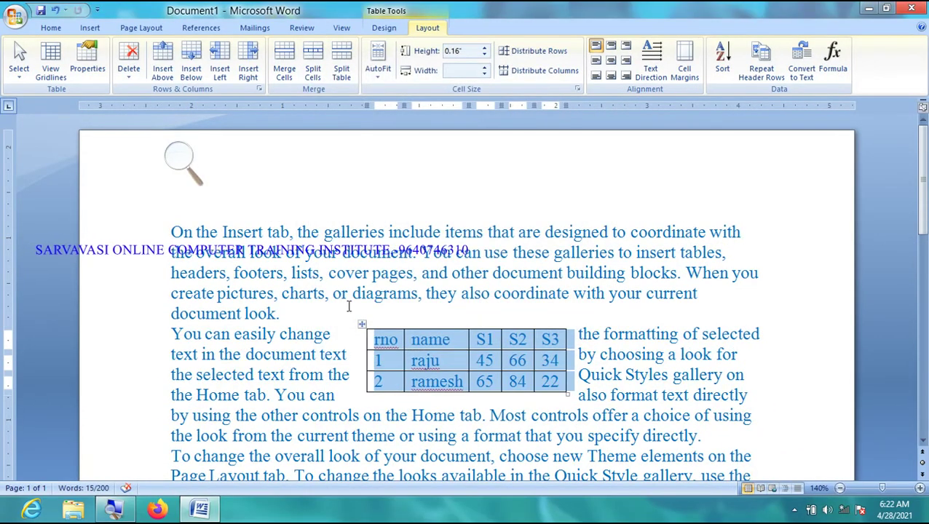
- Change the table alignment to Right in Table Properties
{"action": "left_click", "coordinate": [87, 60]}
{"action": "left_click", "coordinate": [431, 160]}
{"action": "left_click", "coordinate": [504, 334]}
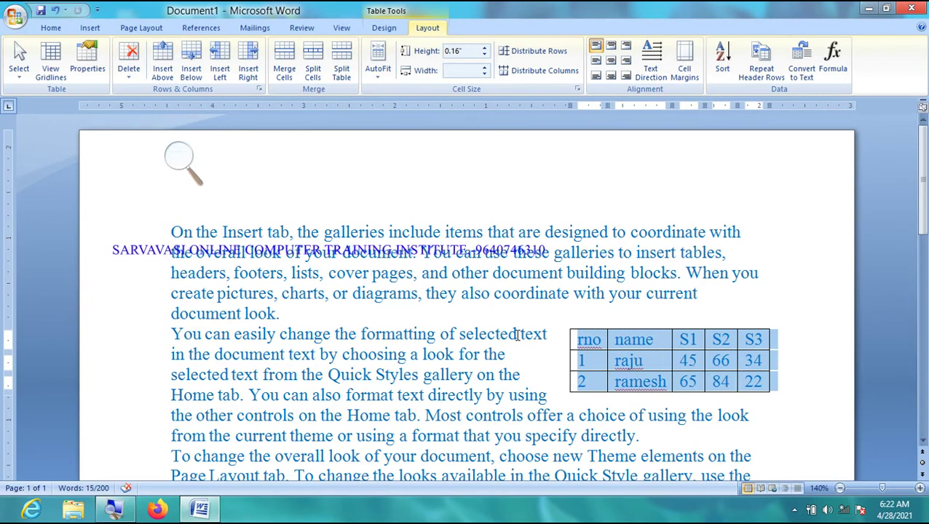
- Align the marks table to the left margin instead of centring it
{"action": "left_click", "coordinate": [88, 62]}
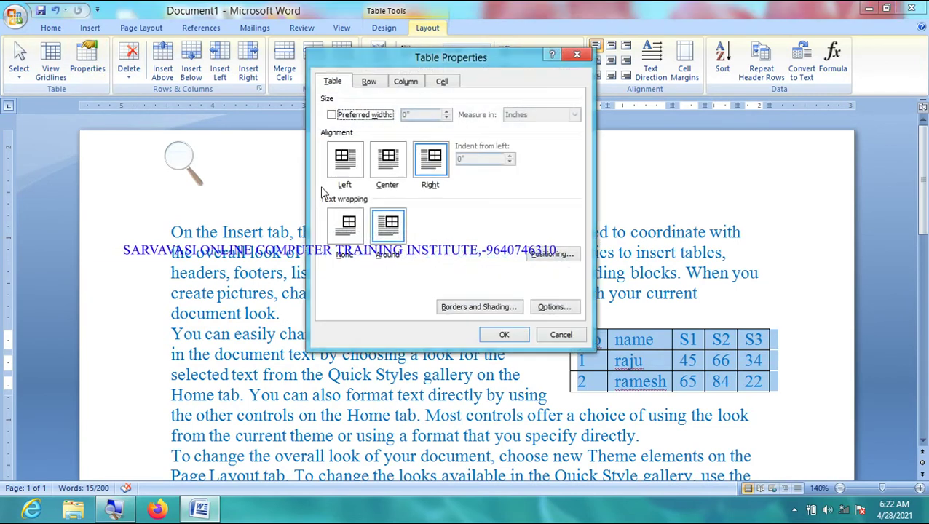
{"action": "left_click", "coordinate": [391, 172]}
{"action": "left_click", "coordinate": [356, 171]}
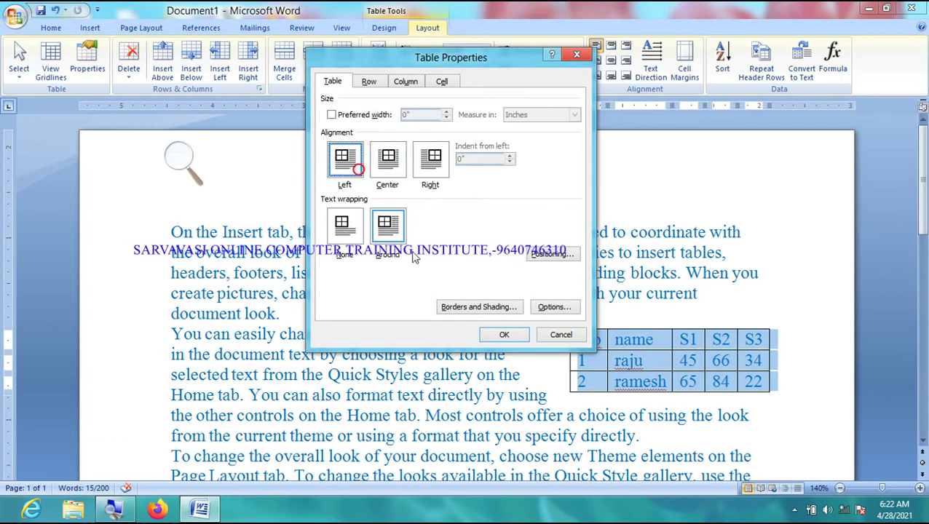
{"action": "left_click", "coordinate": [492, 329]}
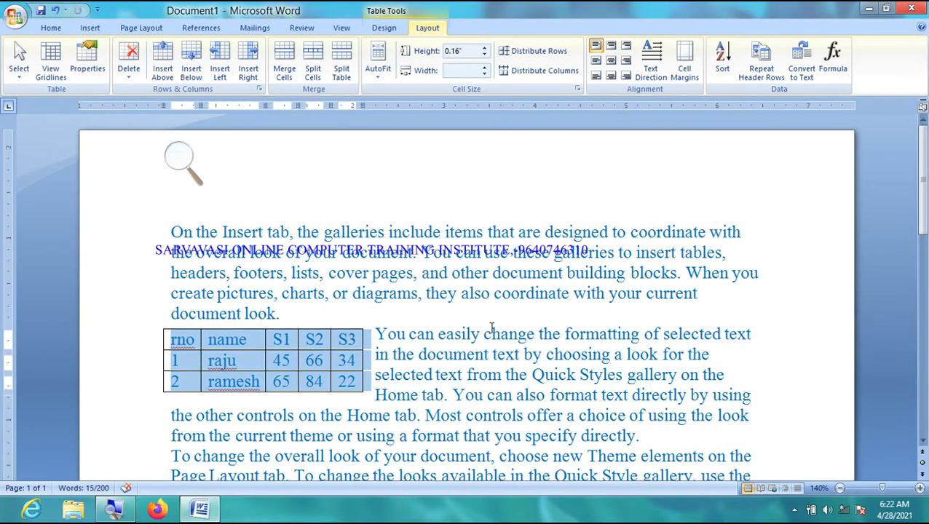
- Set the table's text wrapping to None
{"action": "left_click", "coordinate": [87, 62]}
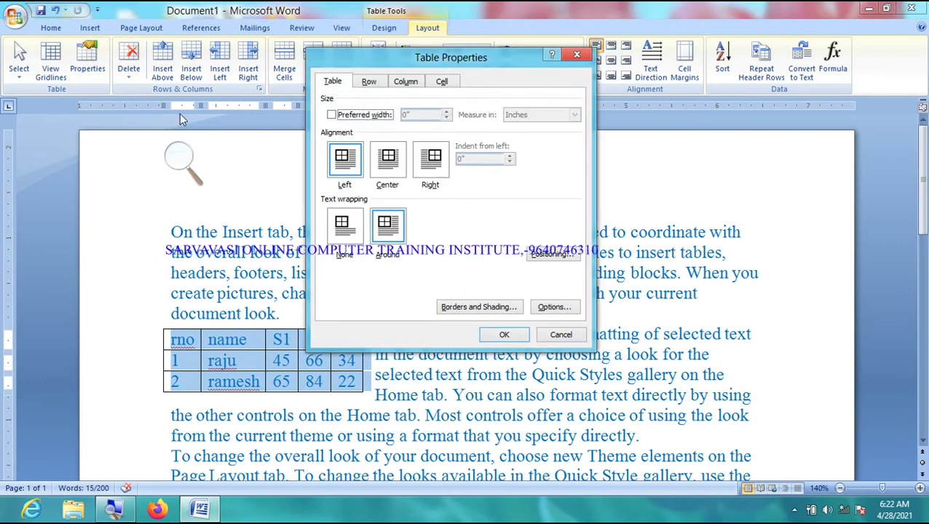
{"action": "left_click", "coordinate": [182, 163]}
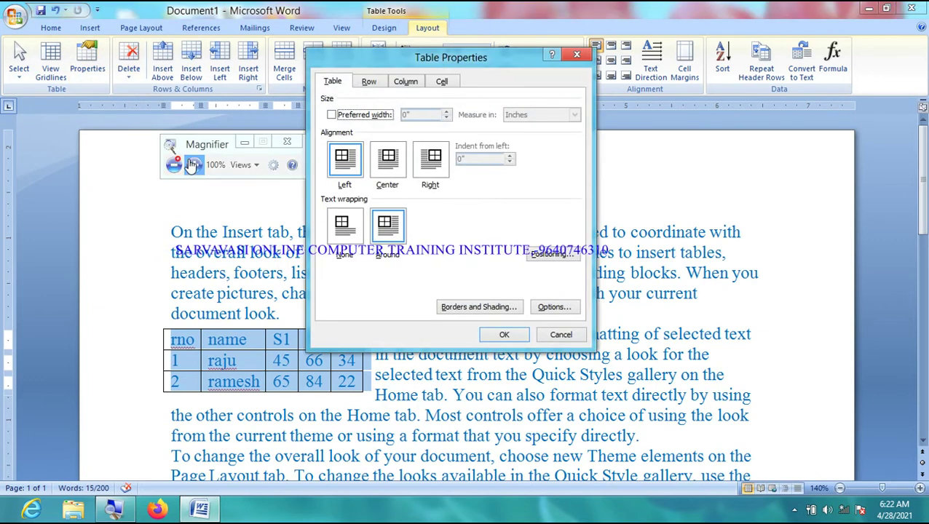
{"action": "left_click", "coordinate": [191, 160]}
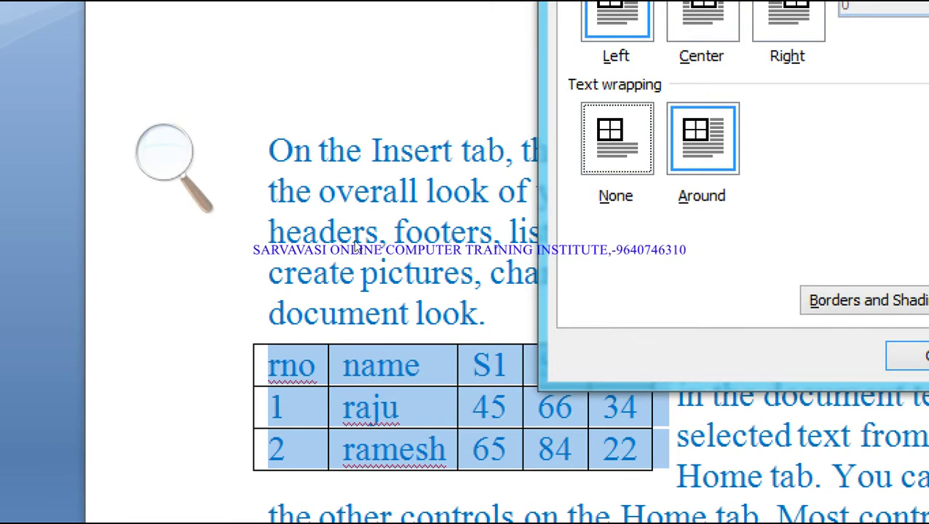
{"action": "key", "text": "alt+n"}
{"action": "key", "text": "Return"}
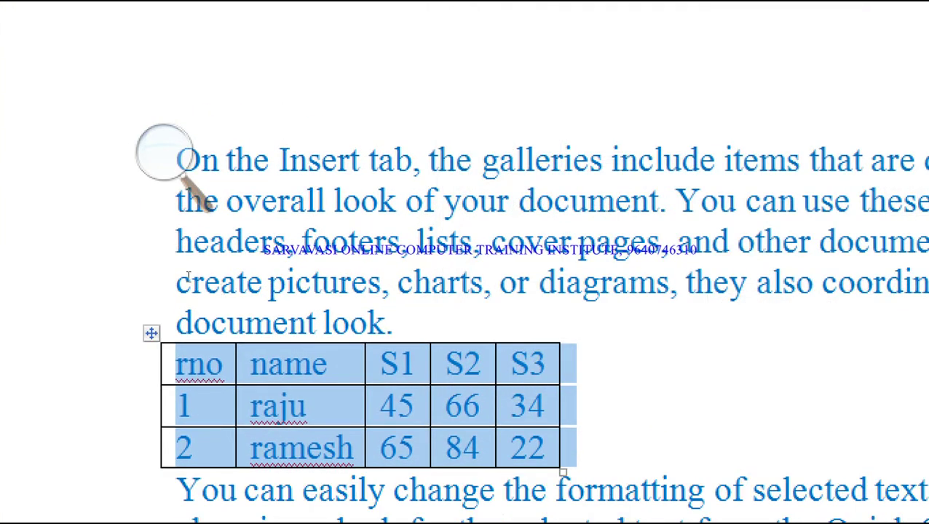
- Set the table's text wrapping back to Around
{"action": "left_click", "coordinate": [162, 231]}
{"action": "left_click", "coordinate": [159, 236]}
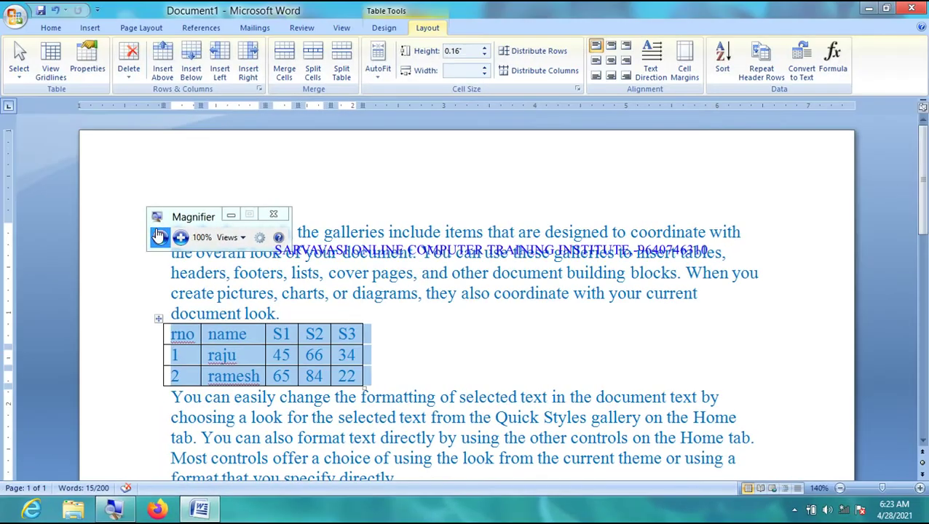
{"action": "left_click", "coordinate": [87, 71]}
{"action": "left_click", "coordinate": [388, 224]}
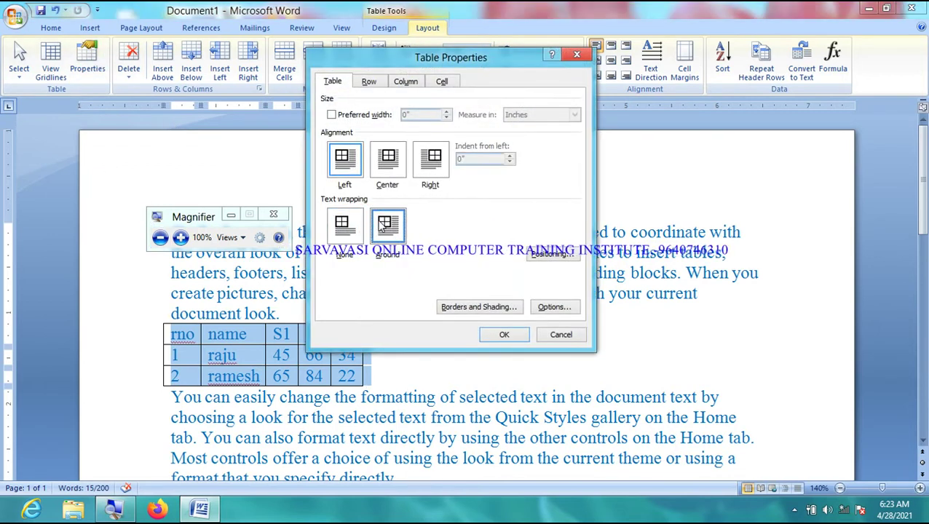
{"action": "left_click", "coordinate": [503, 334]}
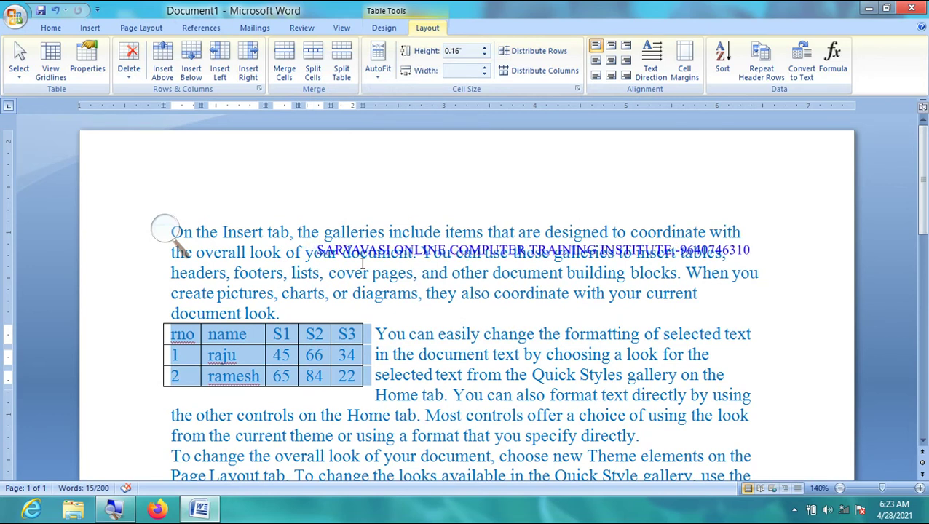
{"action": "left_click", "coordinate": [85, 66]}
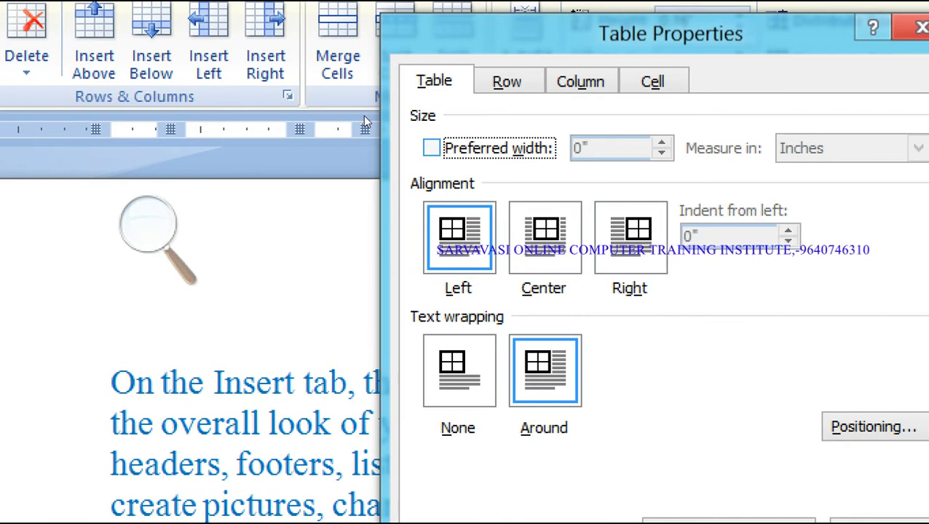
- Enable a preferred width for the table and nudge it upward
{"action": "key", "text": "space"}
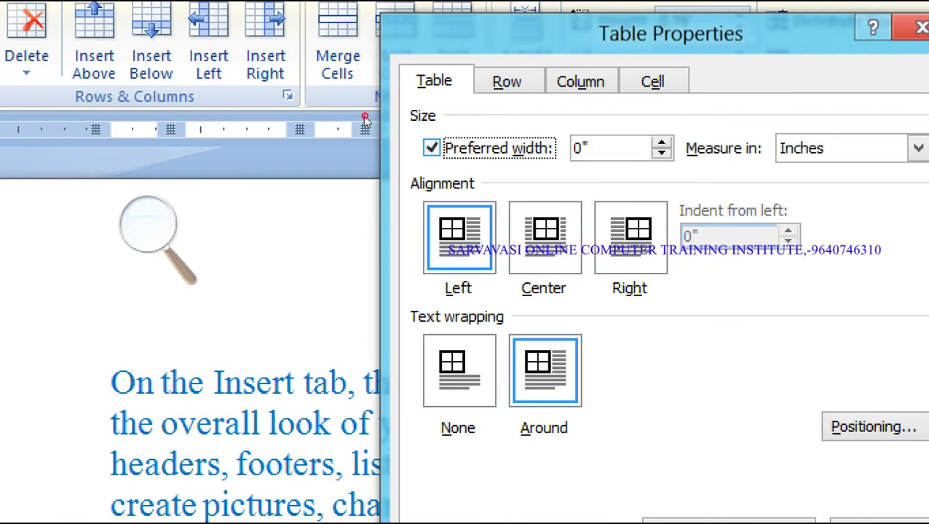
{"action": "key", "text": "Tab"}
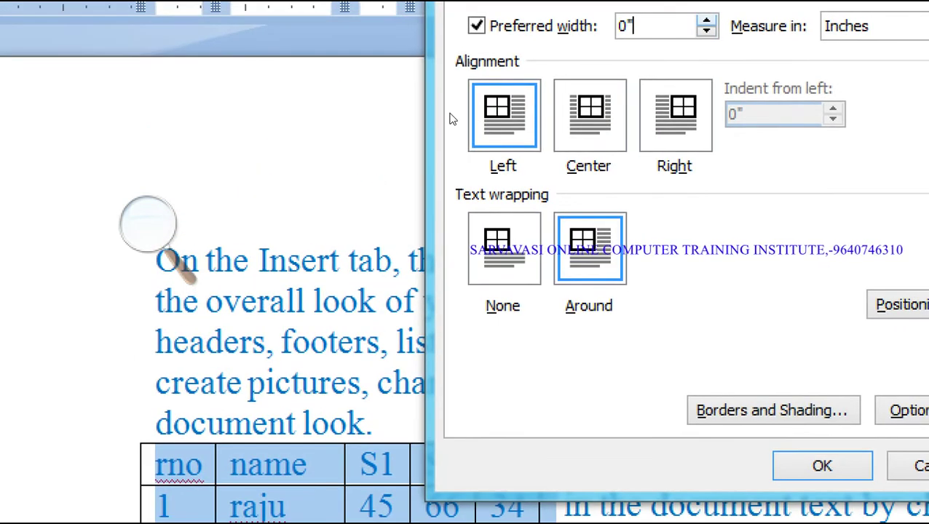
{"action": "type", "text": ".8"}
{"action": "key", "text": "Up"}
{"action": "key", "text": "Up"}
{"action": "key", "text": "Up"}
{"action": "key", "text": "Up"}
{"action": "key", "text": "Return"}
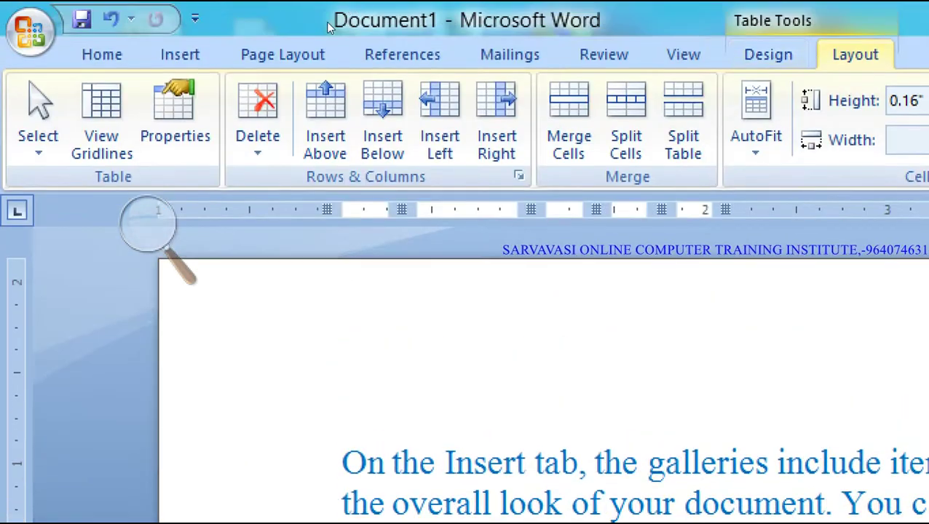
- Fine-tune the table's preferred width, settling on 2.9 inches
{"action": "left_click", "coordinate": [175, 120]}
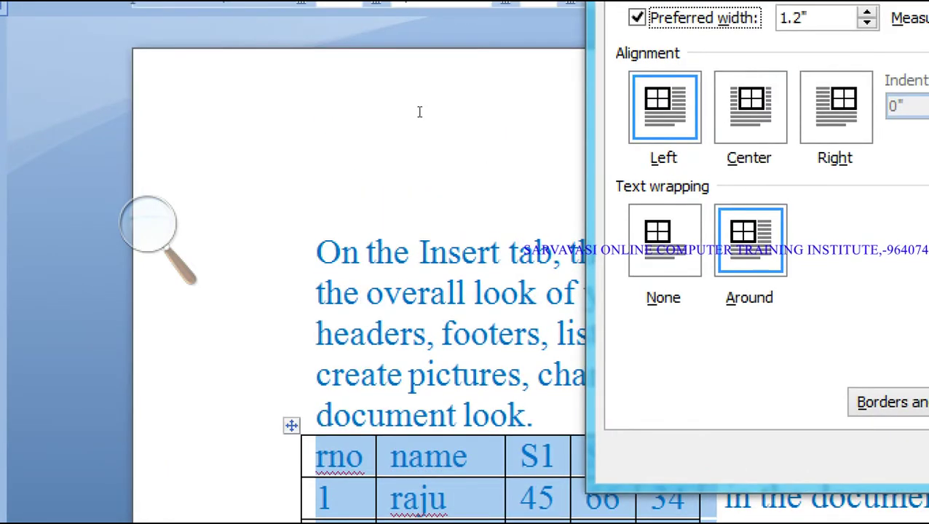
{"action": "key", "text": "Up"}
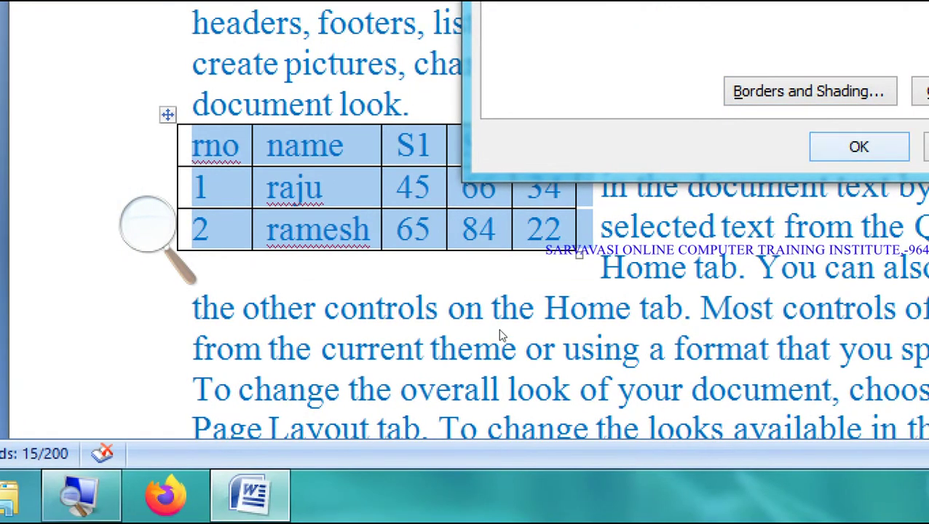
{"action": "key", "text": "Return"}
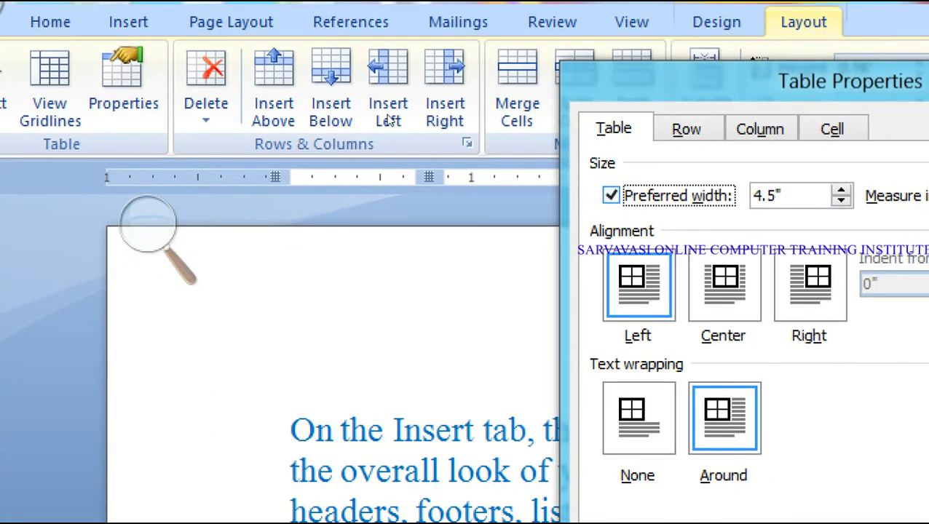
{"action": "key", "text": "Tab"}
{"action": "key", "text": "Down"}
{"action": "key", "text": "Down"}
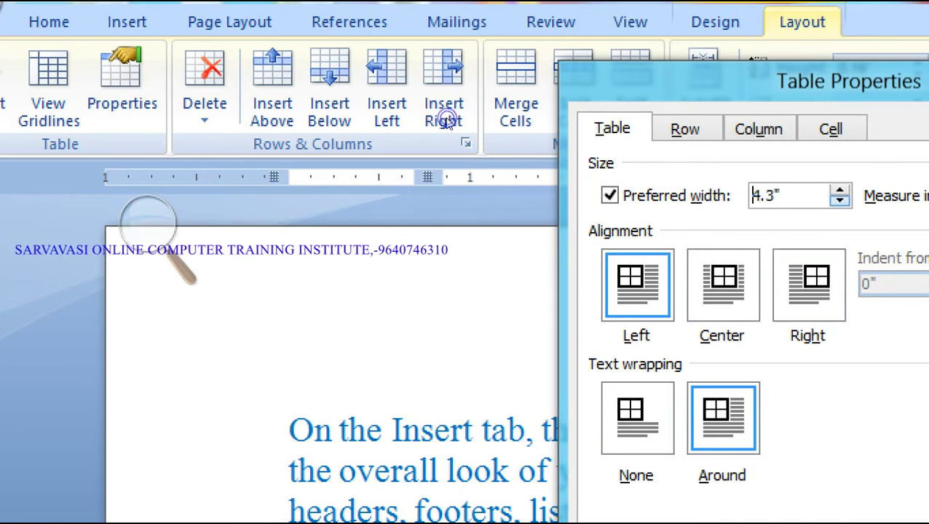
{"action": "key", "text": "Down"}
{"action": "key", "text": "Down"}
{"action": "key", "text": "Down"}
{"action": "key", "text": "Down"}
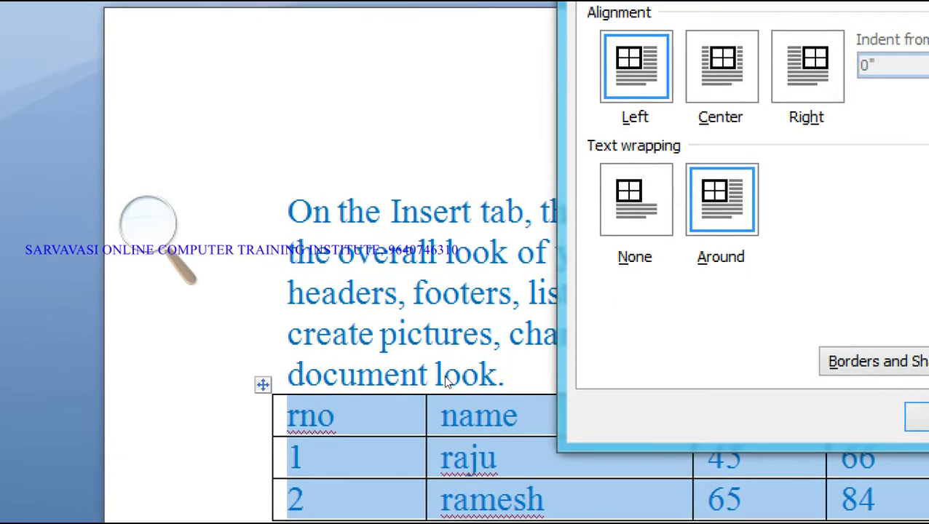
{"action": "key", "text": "Return"}
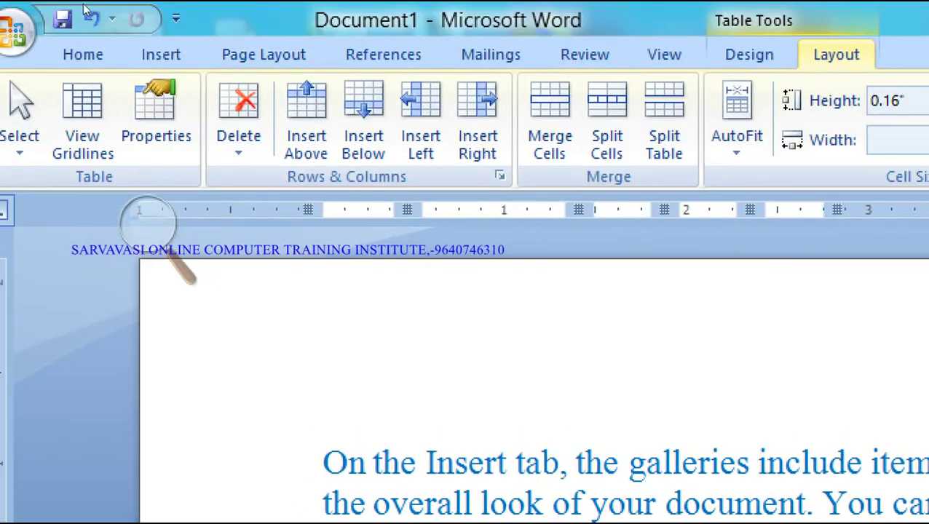
- Keep Inches as the width unit and bring up the row height settings
{"action": "left_click", "coordinate": [156, 120]}
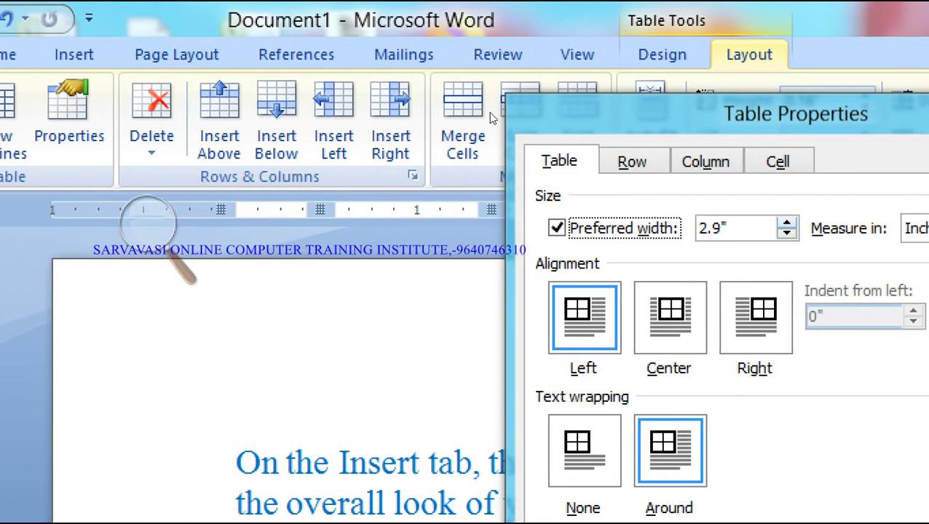
{"action": "key", "text": "alt+Down"}
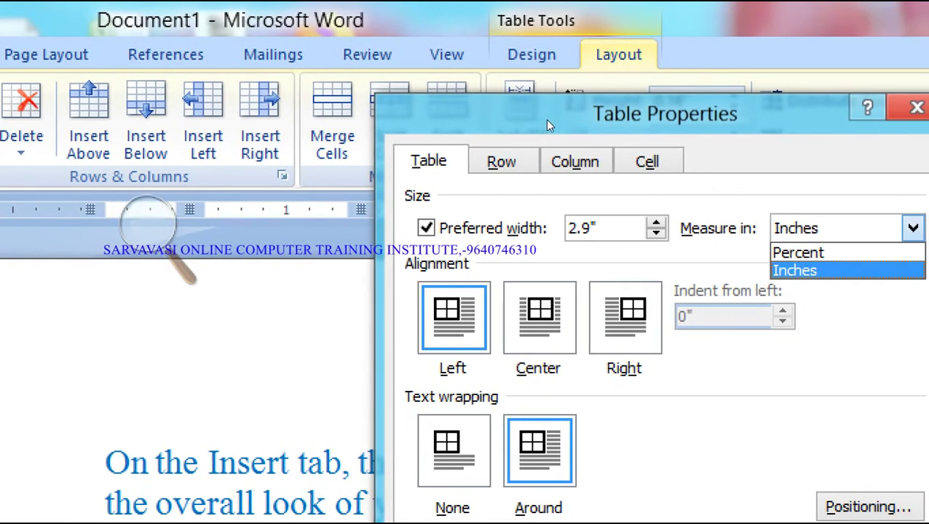
{"action": "key", "text": "Return"}
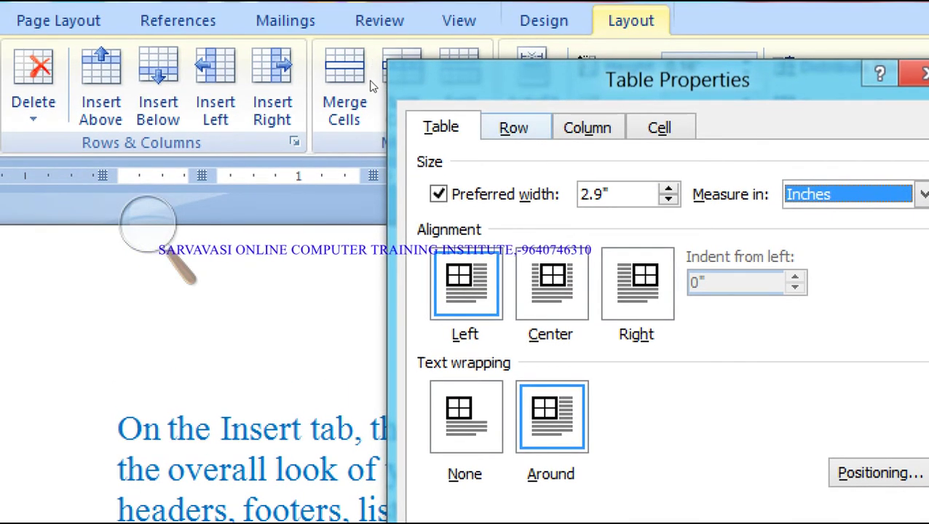
{"action": "key", "text": "ctrl+Tab"}
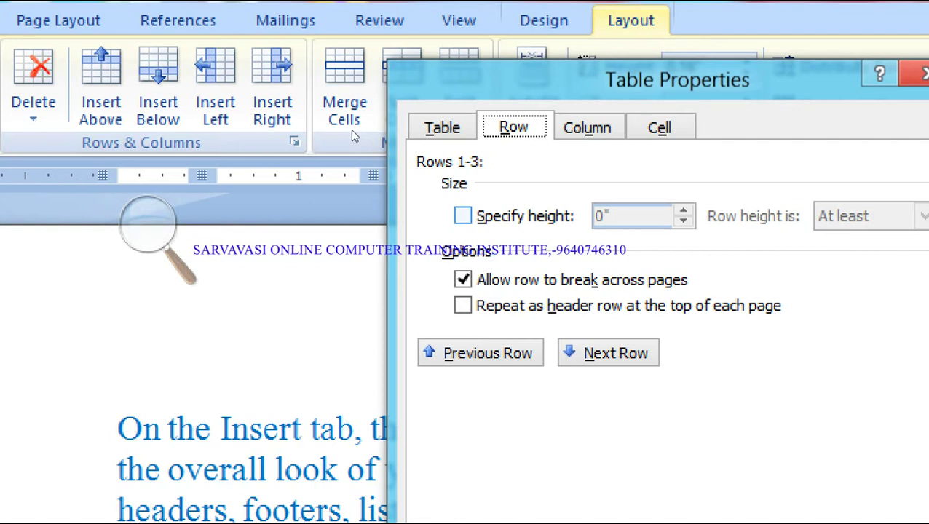
- Turn on Specify height and apply a 1.7-inch row height
{"action": "key", "text": "alt+s"}
{"action": "key", "text": "Tab"}
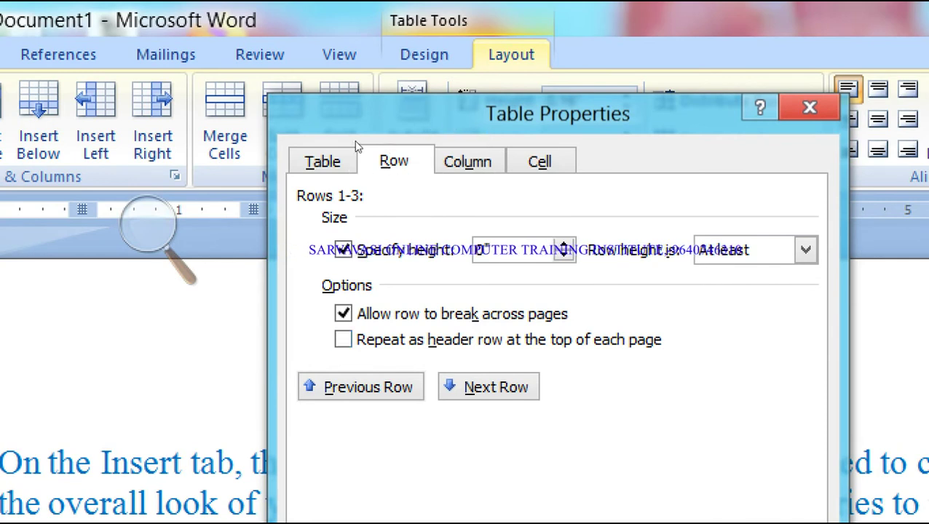
{"action": "left_click", "coordinate": [149, 229]}
{"action": "left_click", "coordinate": [137, 241]}
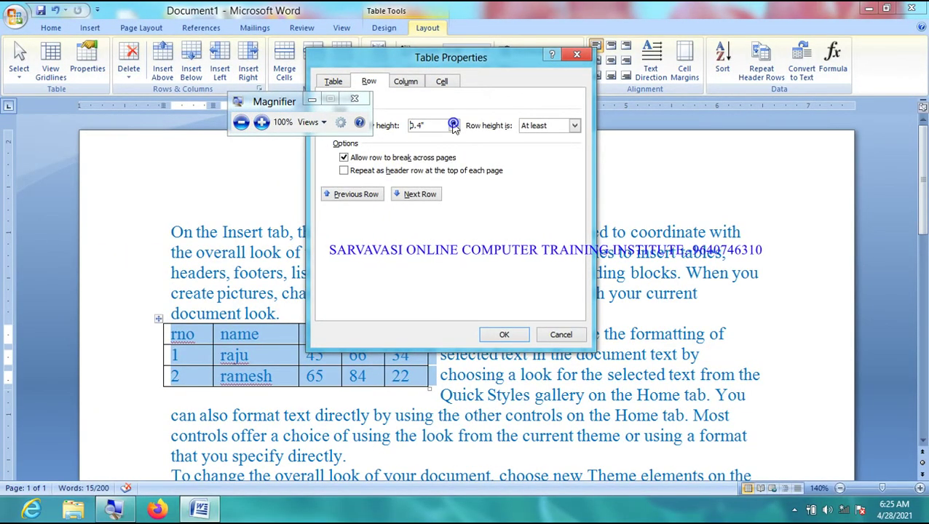
{"action": "left_click", "coordinate": [452, 125]}
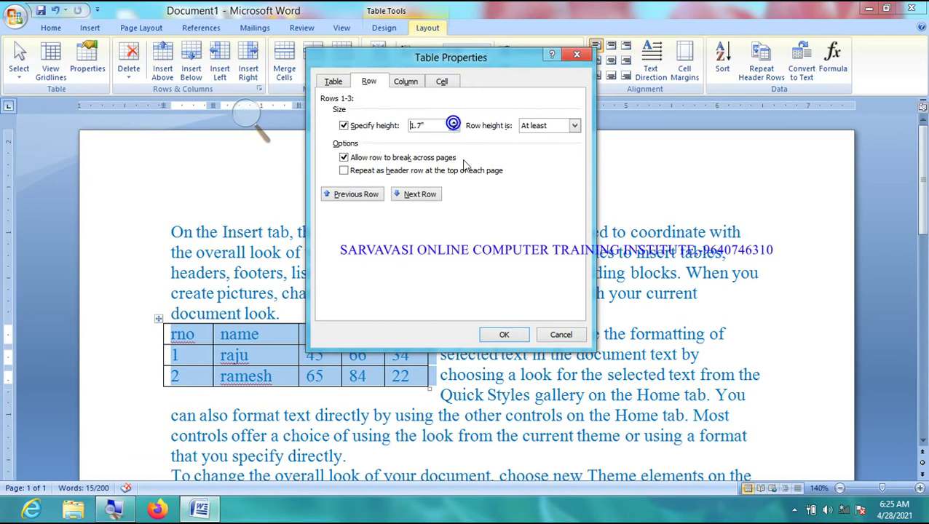
{"action": "left_click", "coordinate": [504, 335]}
{"action": "scroll", "coordinate": [512, 364], "scroll_direction": "down", "scroll_amount": 3}
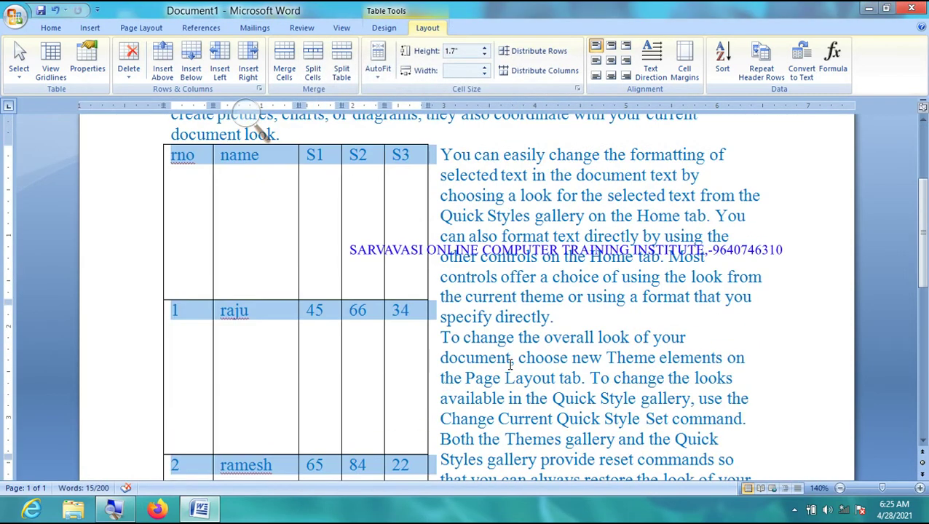
{"action": "scroll", "coordinate": [511, 364], "scroll_direction": "up", "scroll_amount": 3}
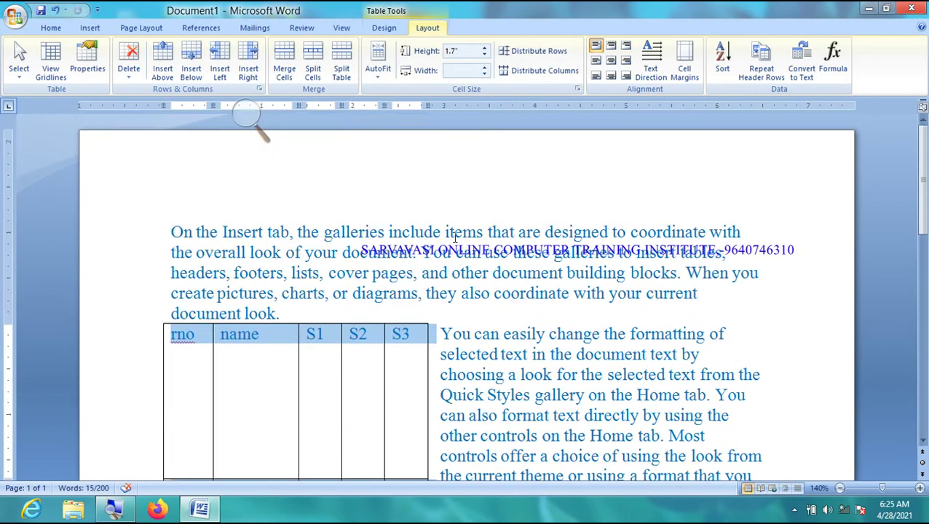
- Lower the row height to about 0.8 inches
{"action": "left_click", "coordinate": [87, 62]}
{"action": "left_click", "coordinate": [465, 164]}
{"action": "left_click", "coordinate": [468, 172]}
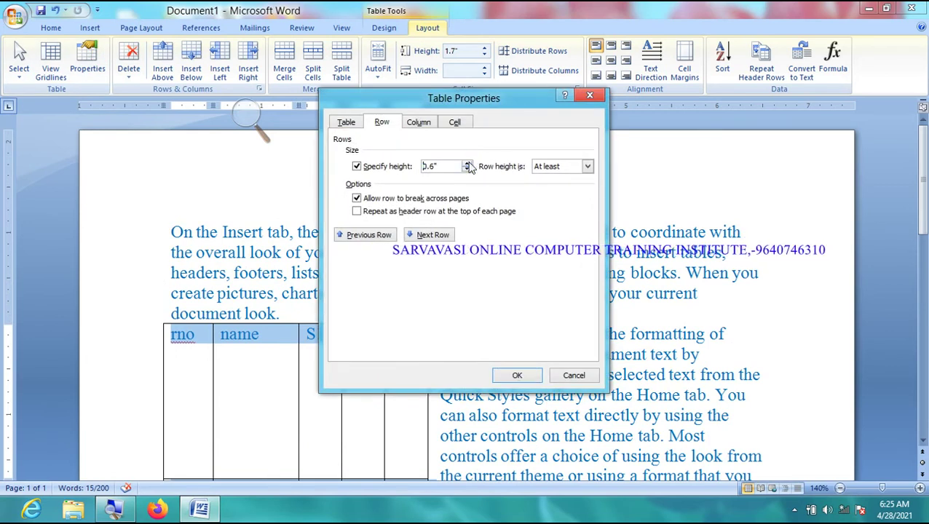
{"action": "left_click", "coordinate": [514, 375]}
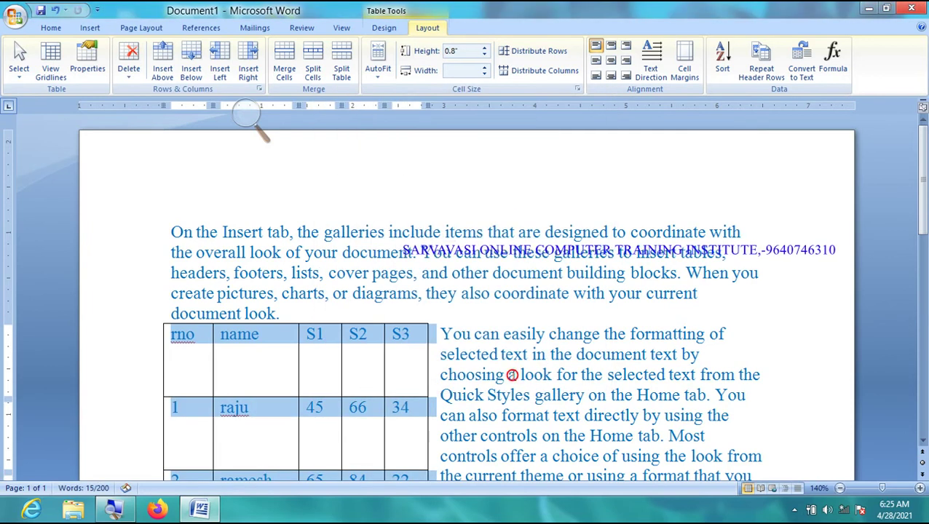
- Set the row height to a minimal 0.01 inches, At least
{"action": "left_click", "coordinate": [87, 64]}
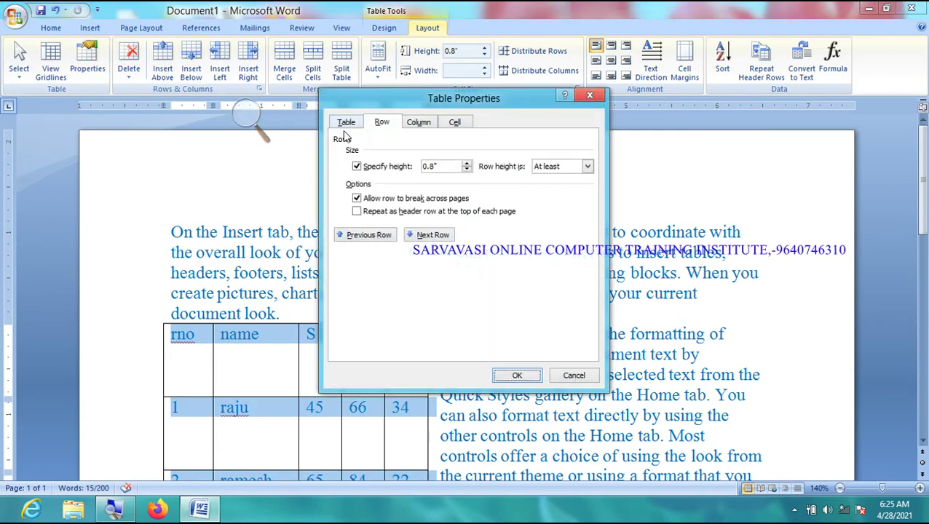
{"action": "left_click", "coordinate": [468, 163]}
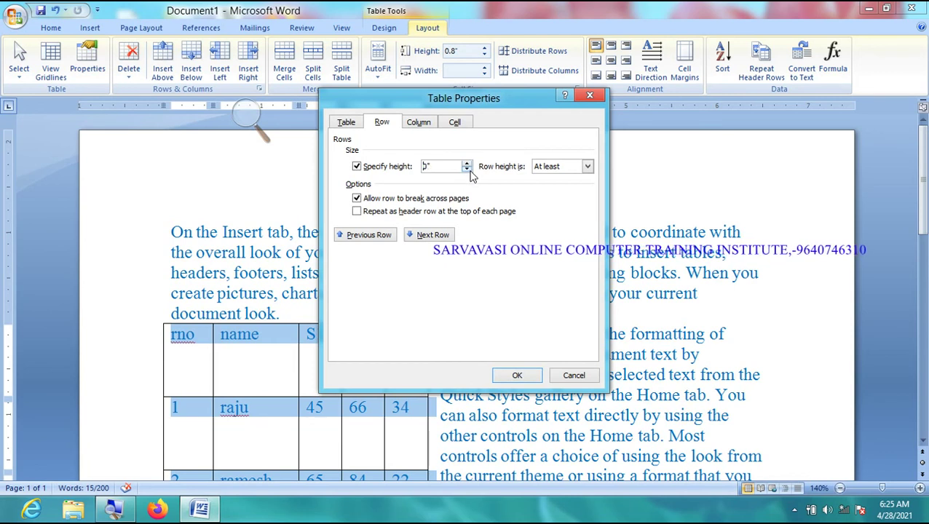
{"action": "left_click", "coordinate": [539, 375]}
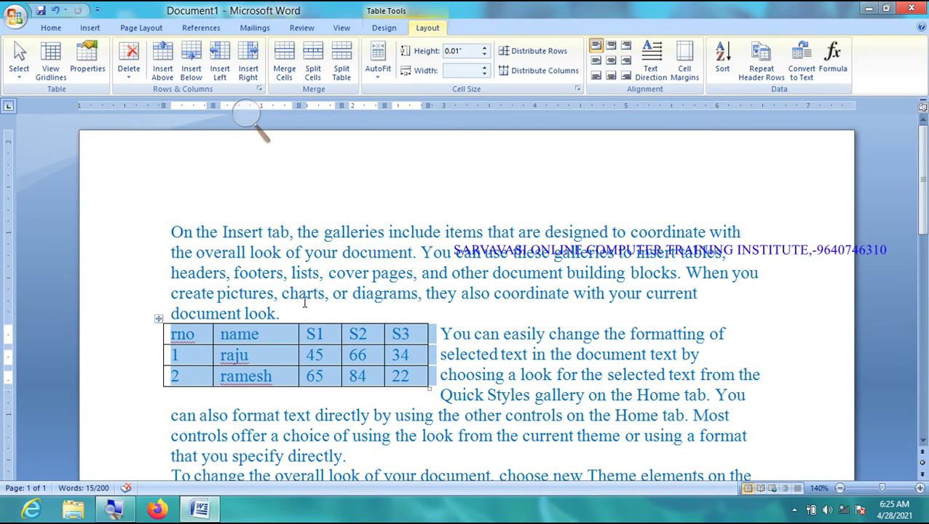
- Turn on a preferred column width, briefly checking the table-wide width settings
{"action": "left_click", "coordinate": [87, 62]}
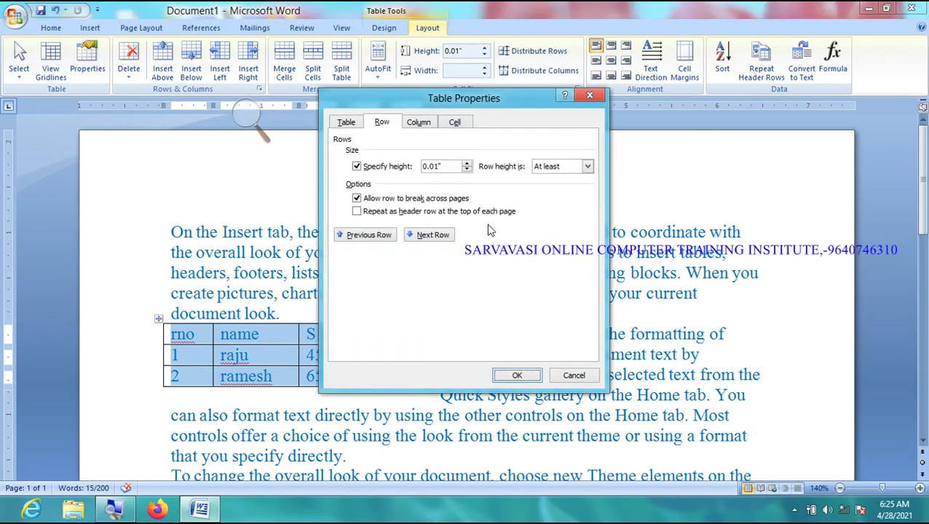
{"action": "left_click", "coordinate": [420, 124]}
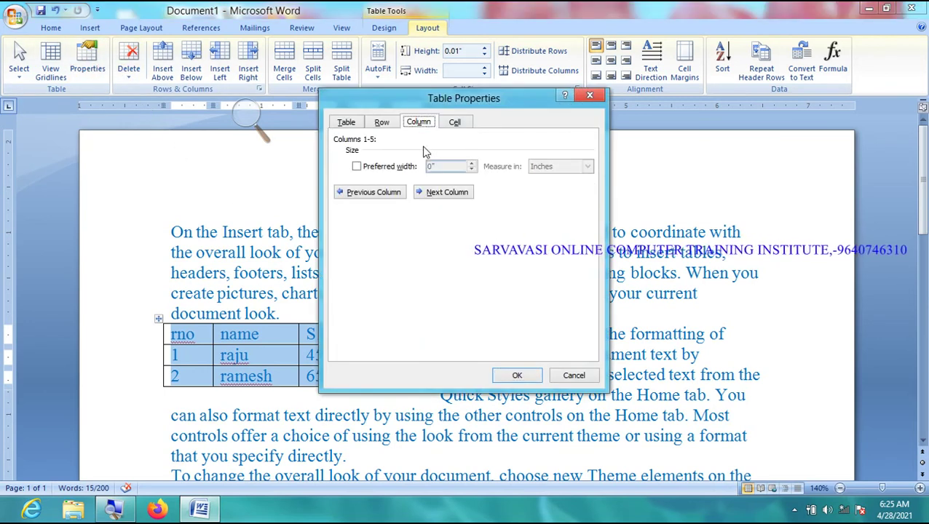
{"action": "left_click", "coordinate": [406, 167]}
{"action": "left_click", "coordinate": [347, 123]}
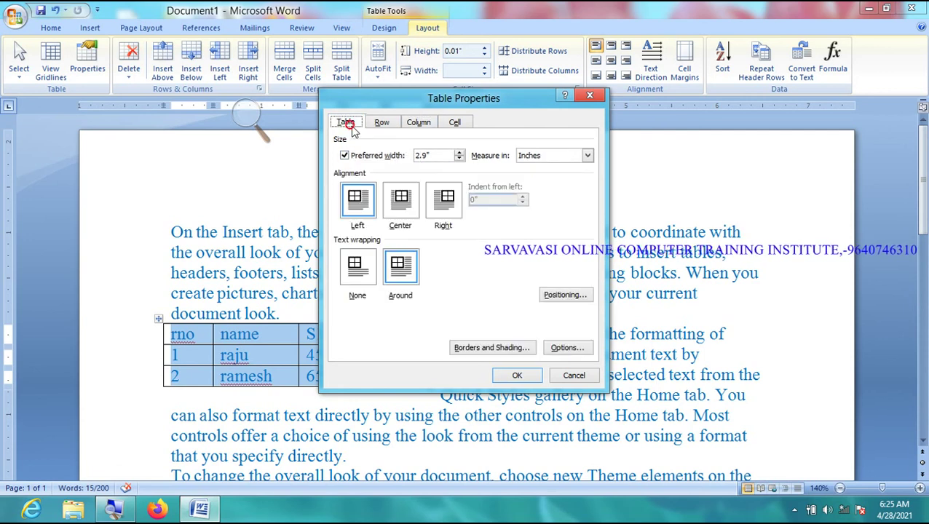
{"action": "left_click", "coordinate": [412, 125]}
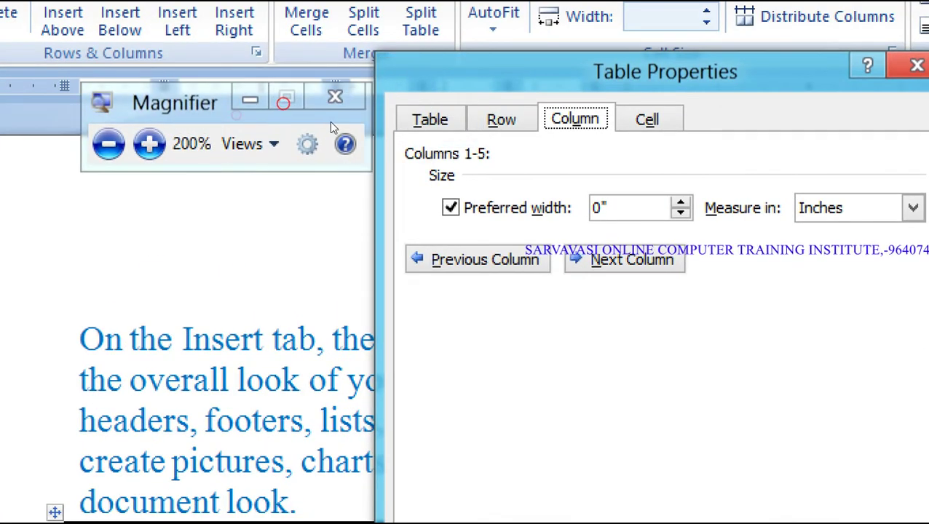
{"action": "left_click", "coordinate": [344, 125]}
{"action": "key", "text": "ctrl+Tab"}
{"action": "key", "text": "ctrl+Tab"}
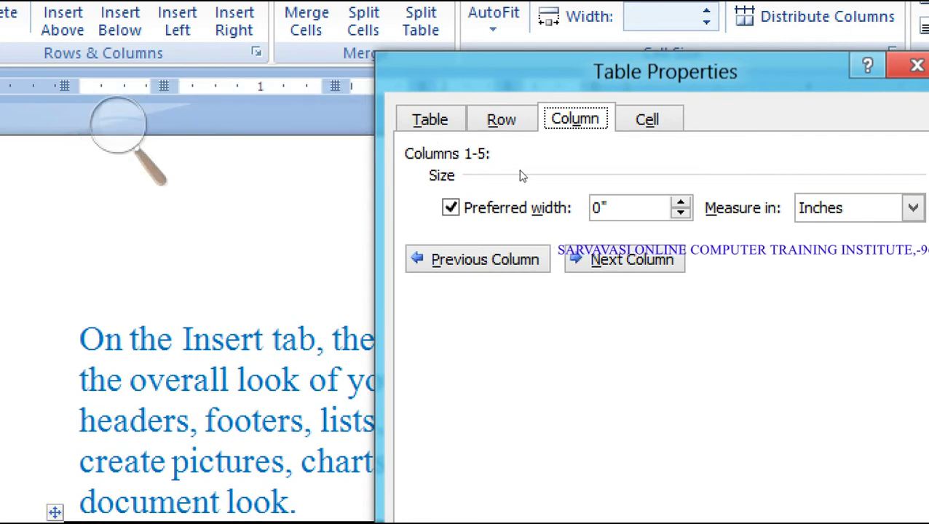
- Set the preferred column width to 0.5 inches
{"action": "left_click", "coordinate": [433, 161]}
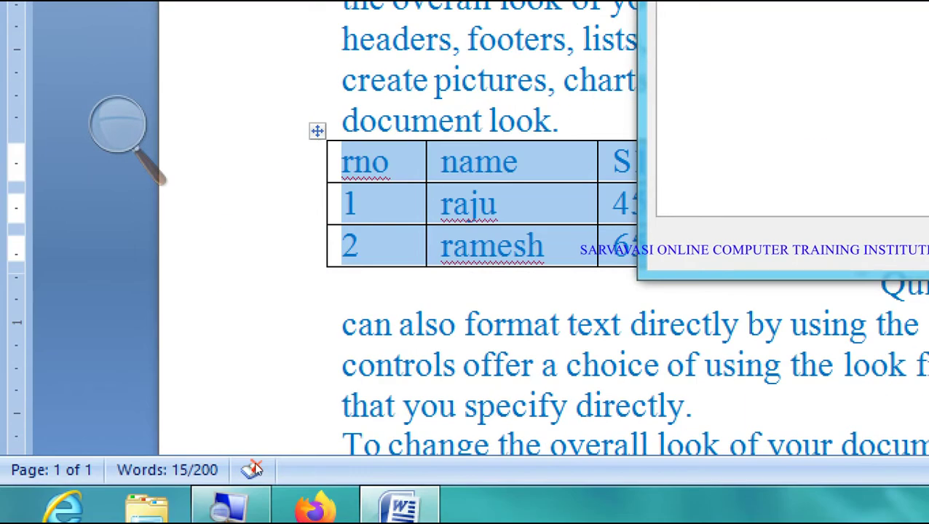
{"action": "key", "text": "Up"}
{"action": "key", "text": "Up"}
{"action": "key", "text": "Up"}
{"action": "key", "text": "Up"}
{"action": "key", "text": "Up"}
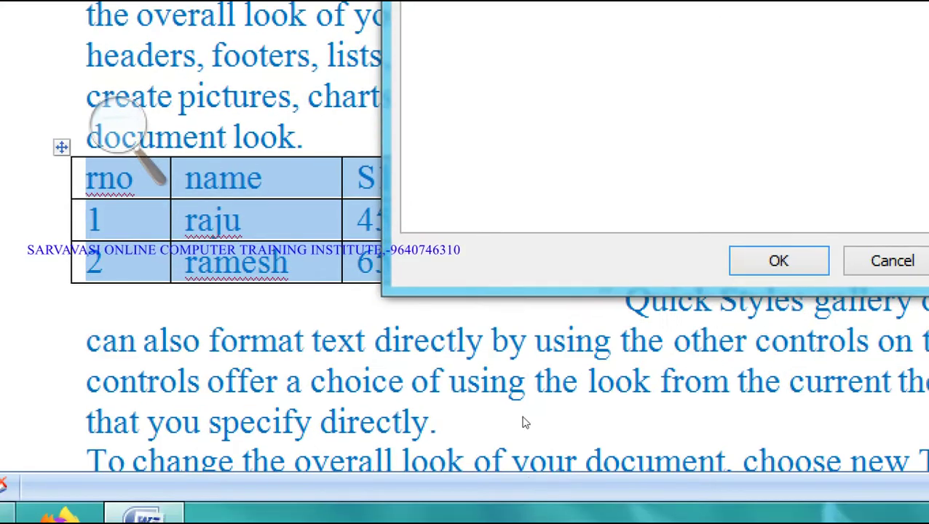
{"action": "key", "text": "Return"}
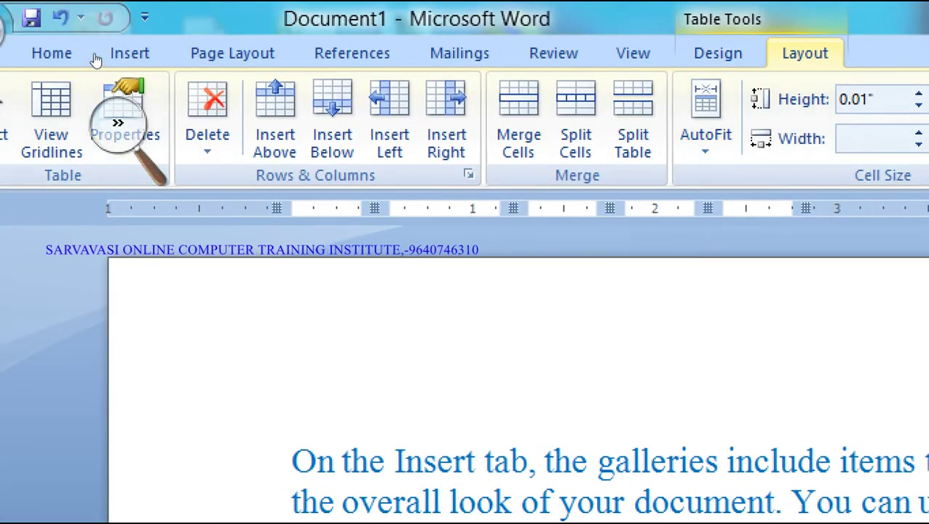
- Increase the preferred column width to 3.1 inches and view the Cell settings
{"action": "left_click", "coordinate": [124, 109]}
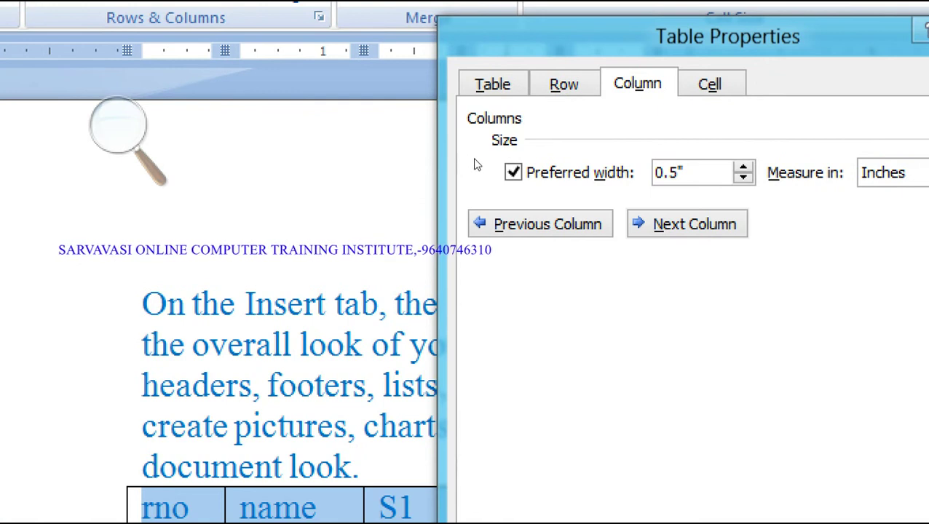
{"action": "key", "text": "Up"}
{"action": "key", "text": "Up"}
{"action": "key", "text": "Up"}
{"action": "key", "text": "Up"}
{"action": "key", "text": "Up"}
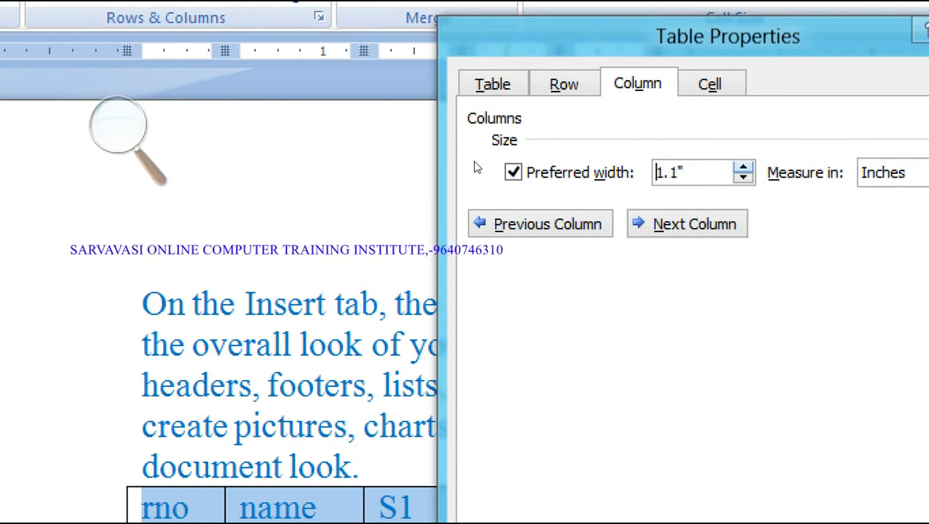
{"action": "key", "text": "Return"}
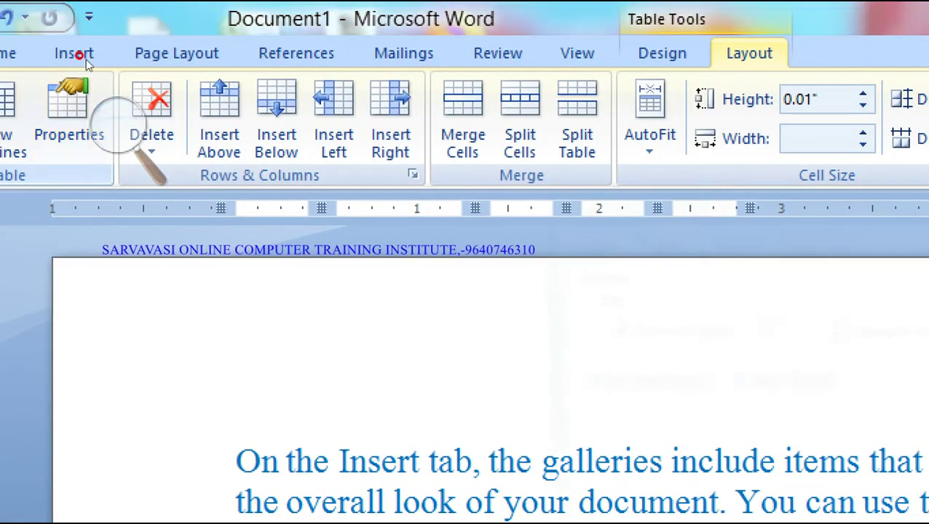
{"action": "left_click", "coordinate": [71, 102]}
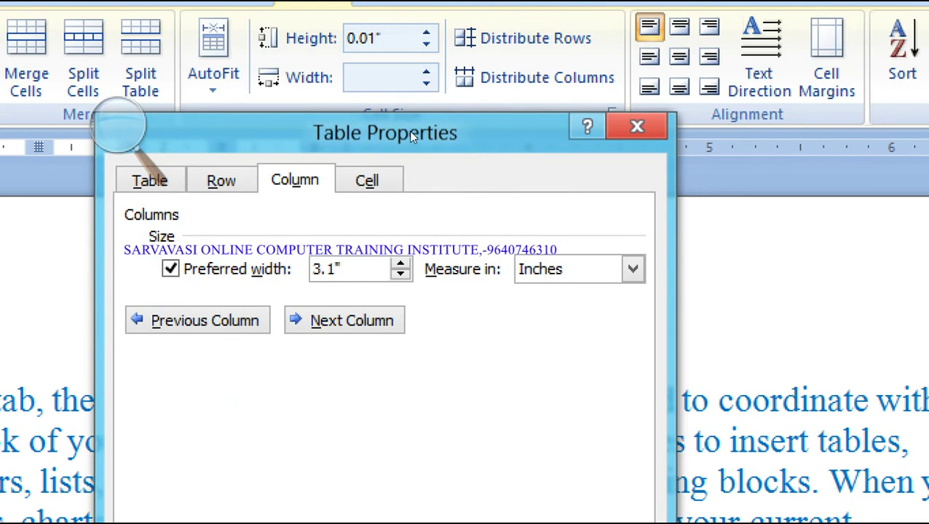
{"action": "key", "text": "ctrl+Tab"}
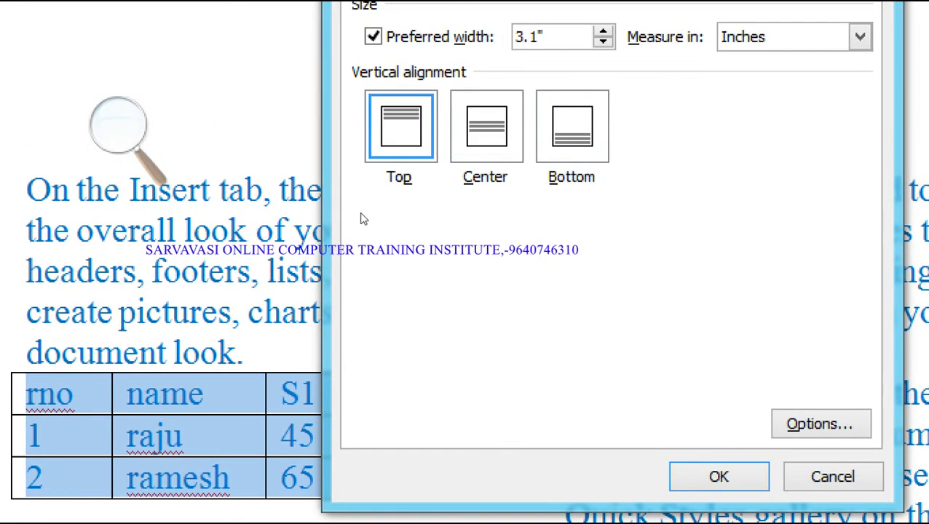
- Cancel the dialog and select the header row, rno through S3
{"action": "key", "text": "Tab"}
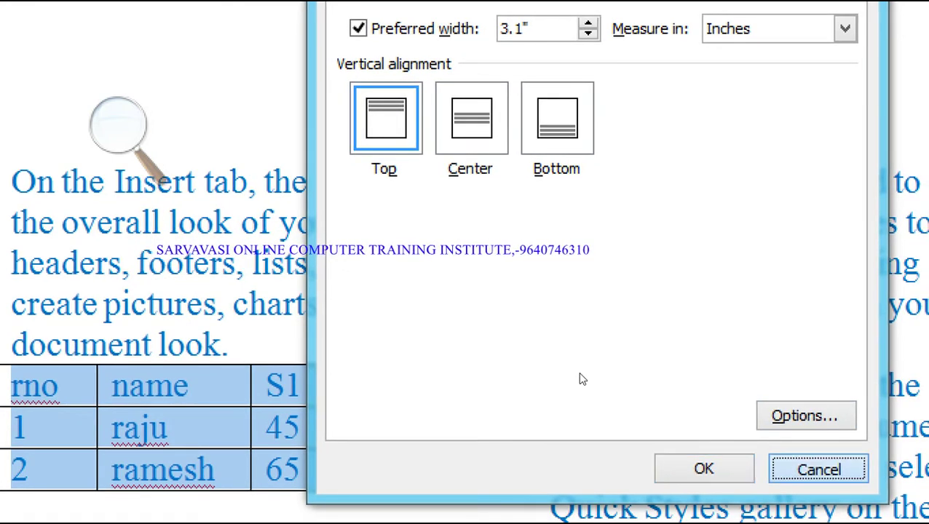
{"action": "key", "text": "Return"}
{"action": "left_click", "coordinate": [230, 362]}
{"action": "left_click_drag", "start_coordinate": [172, 332], "coordinate": [808, 350]}
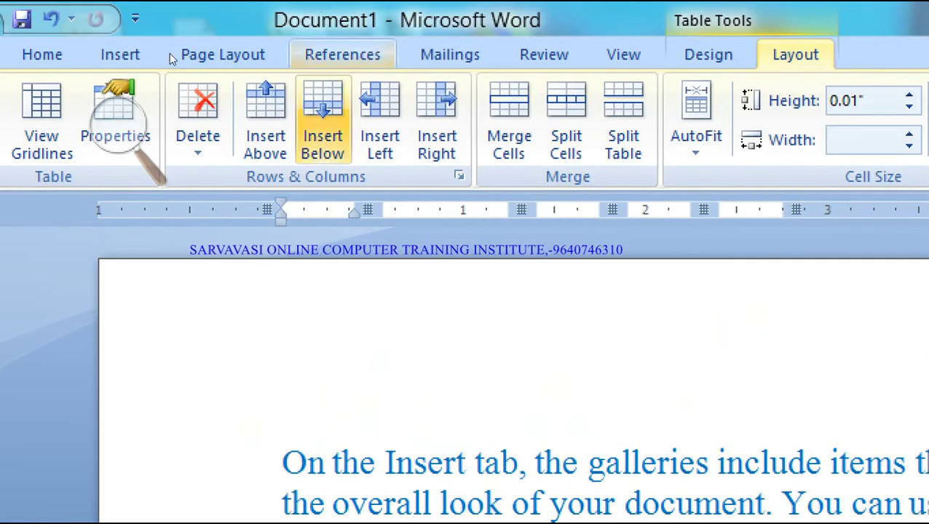
- Specify a 3.6-inch row height for the header row
{"action": "left_click", "coordinate": [116, 123]}
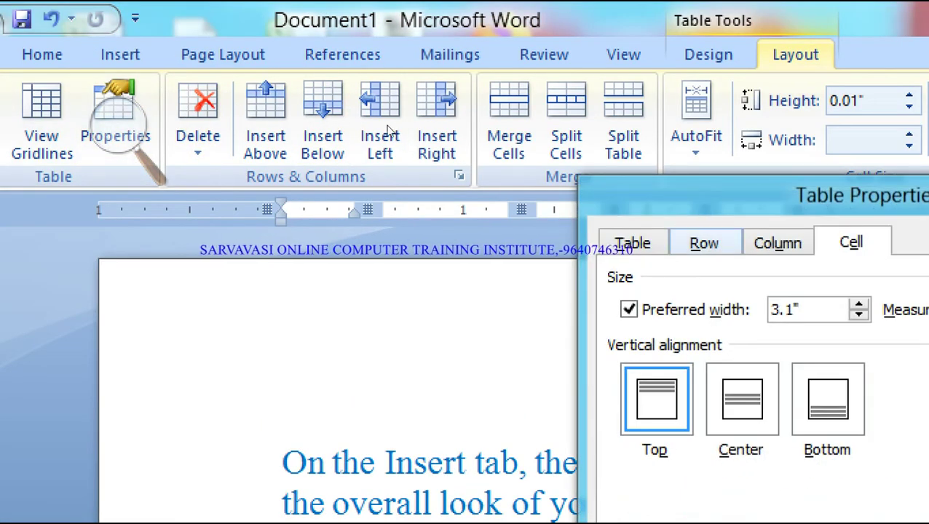
{"action": "left_click", "coordinate": [704, 243]}
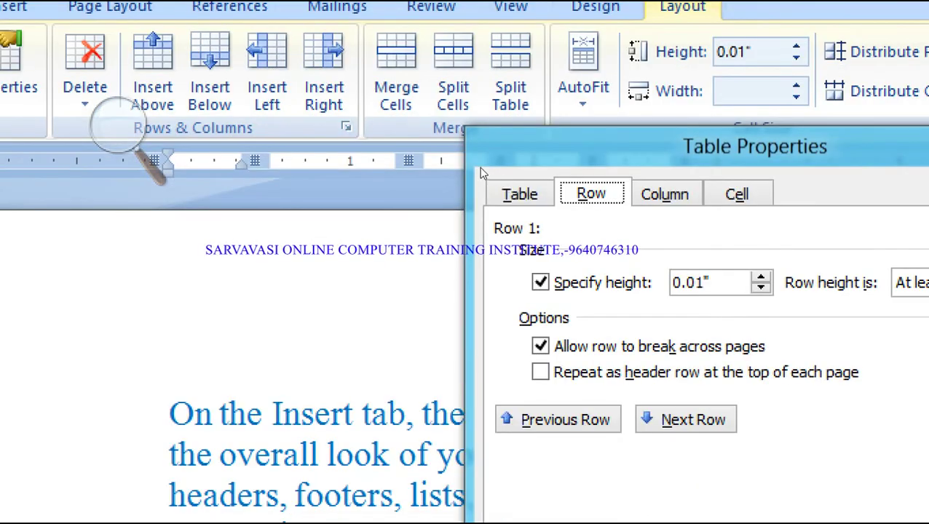
{"action": "type", "text": "0.1"}
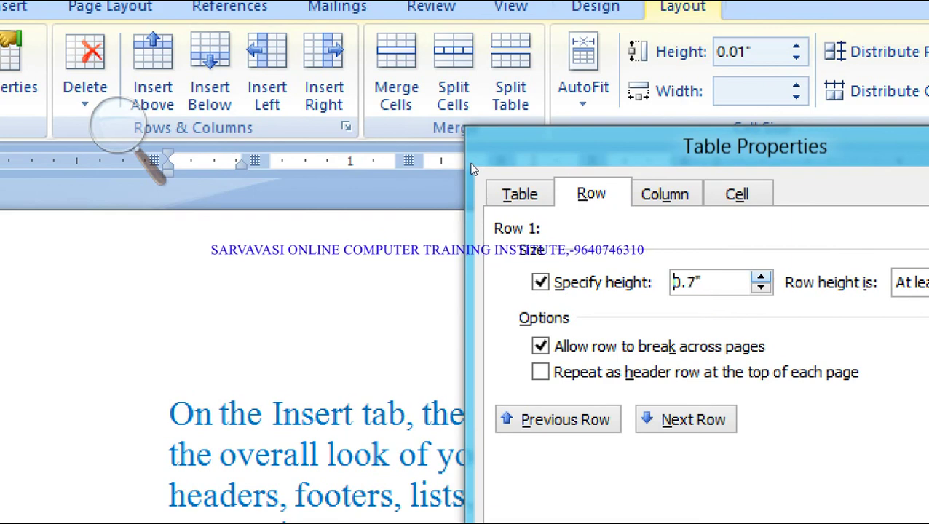
{"action": "key", "text": "Up"}
{"action": "key", "text": "Up"}
{"action": "key", "text": "Up"}
{"action": "key", "text": "Up"}
{"action": "key", "text": "Up"}
{"action": "key", "text": "Up"}
{"action": "key", "text": "Up"}
{"action": "key", "text": "Up"}
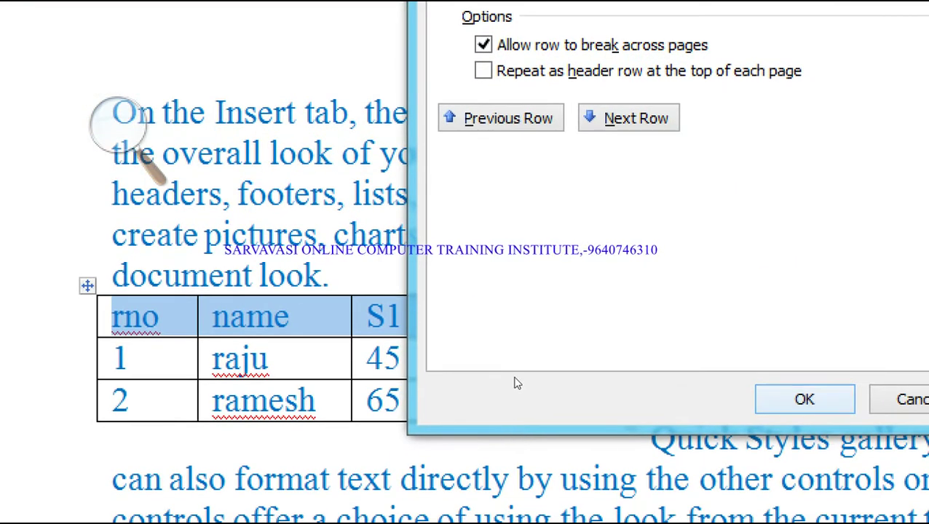
{"action": "key", "text": "Return"}
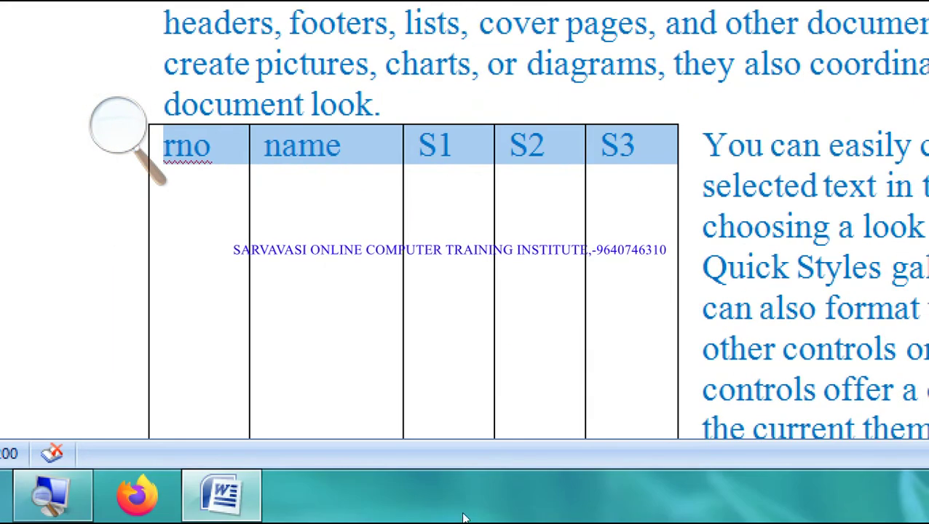
{"action": "scroll", "coordinate": [402, 433], "scroll_direction": "down", "scroll_amount": 4}
{"action": "scroll", "coordinate": [402, 433], "scroll_direction": "up", "scroll_amount": 5}
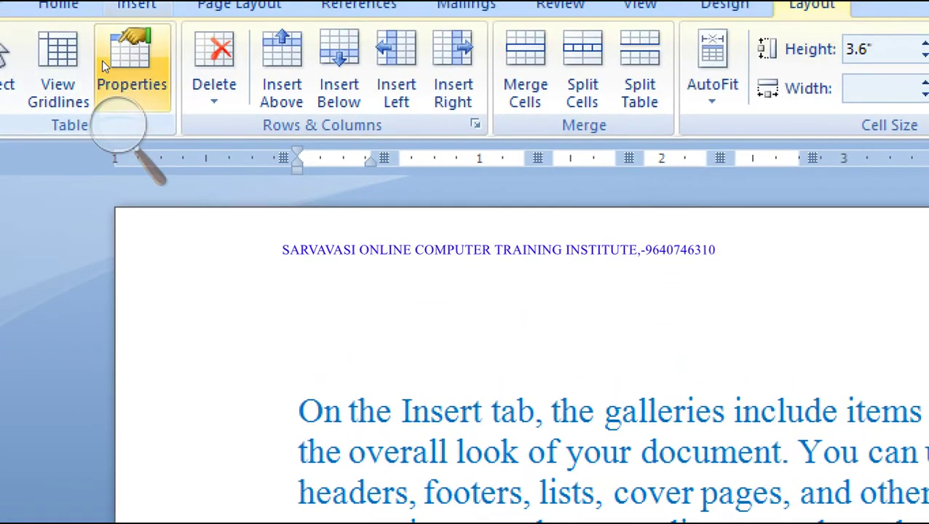
- Center the header labels vertically within their cells
{"action": "left_click", "coordinate": [120, 61]}
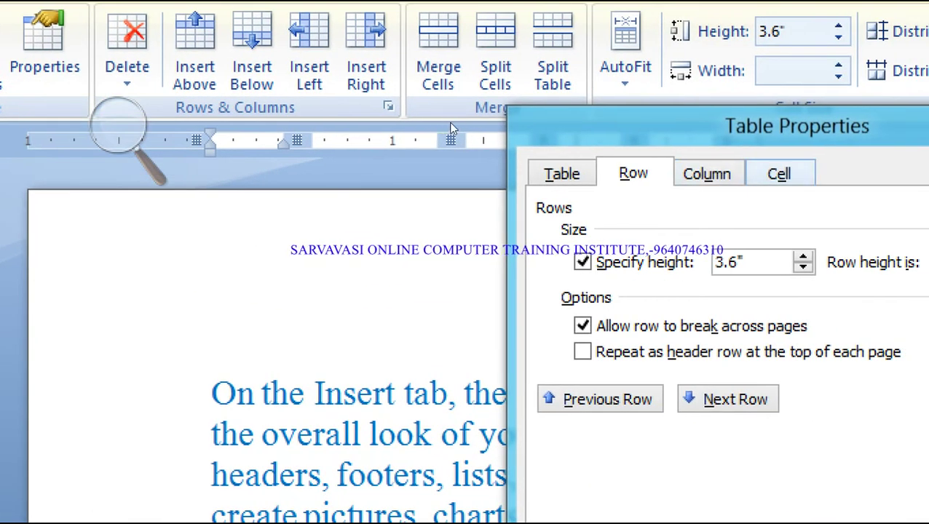
{"action": "key", "text": "alt+e"}
{"action": "key", "text": "alt+c"}
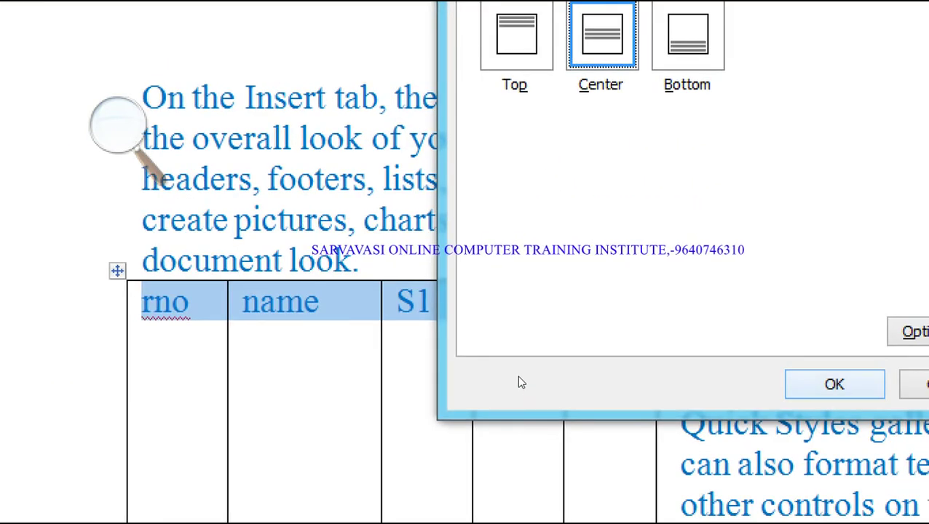
{"action": "left_click", "coordinate": [834, 385]}
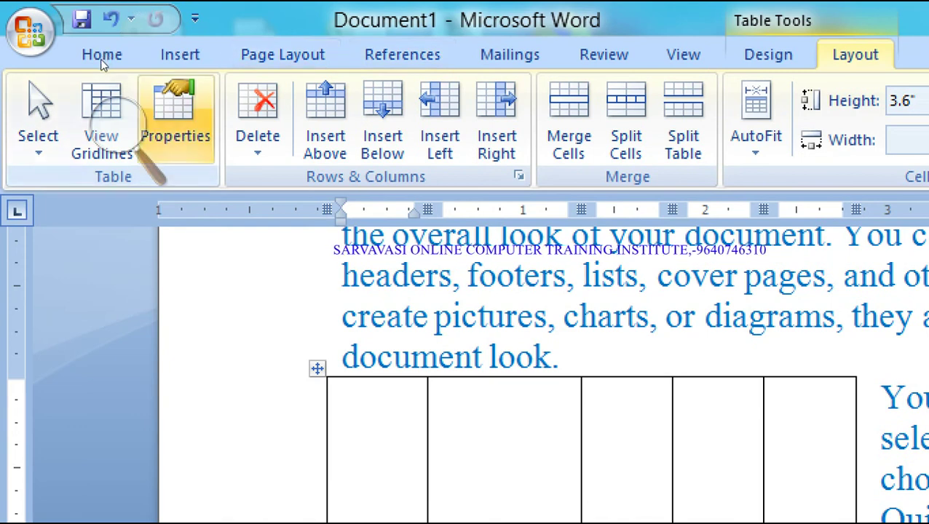
- Try bottom vertical alignment, then set the header labels to Top
{"action": "left_click", "coordinate": [176, 110]}
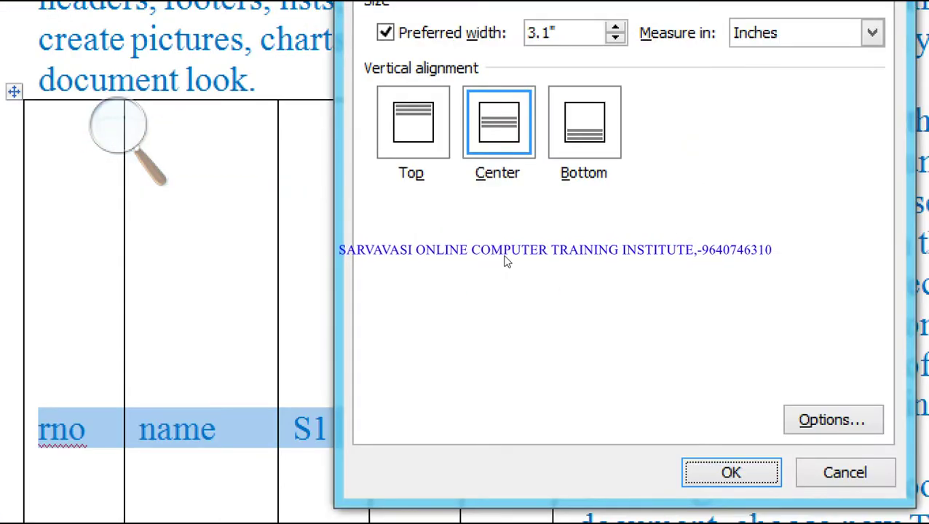
{"action": "key", "text": "alt+b"}
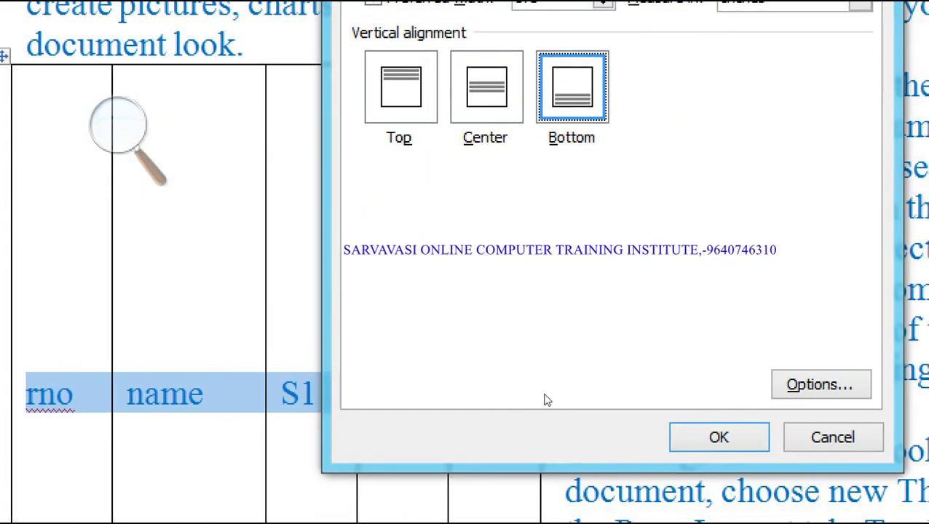
{"action": "key", "text": "Return"}
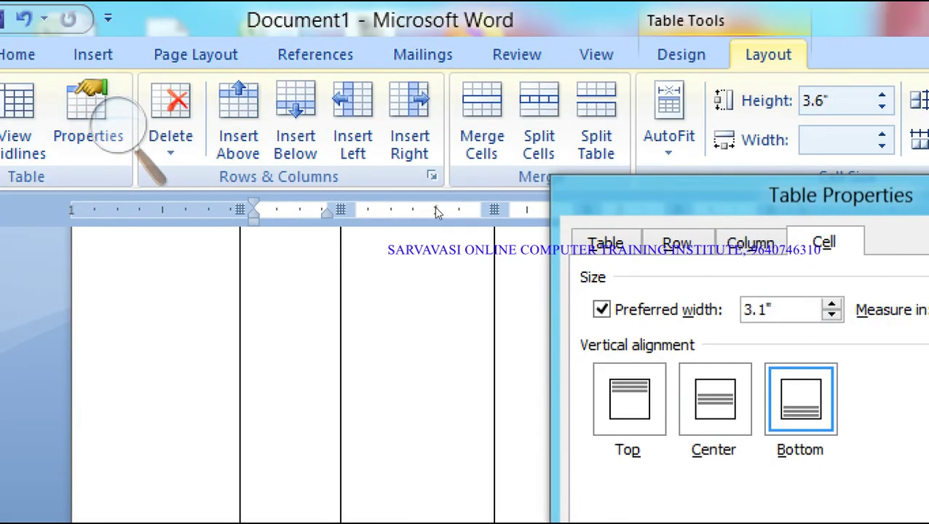
{"action": "key", "text": "Left"}
{"action": "key", "text": "Left"}
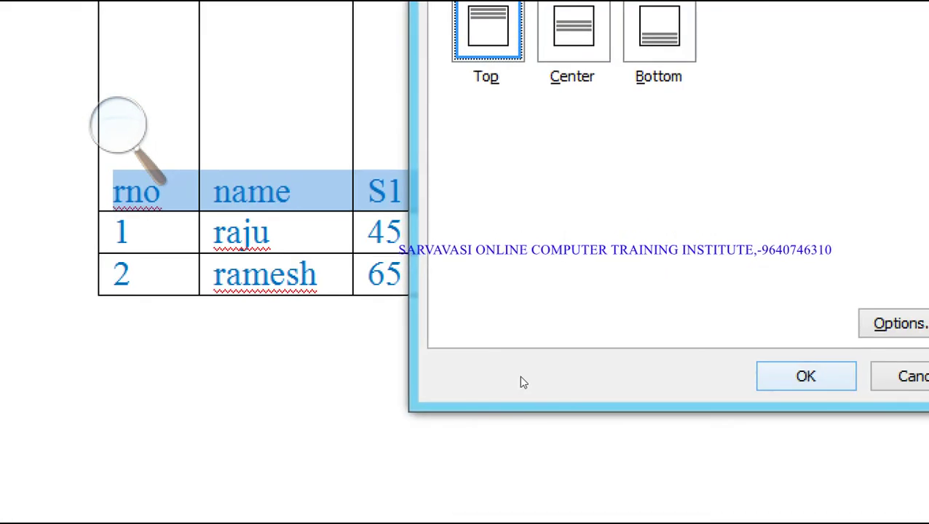
{"action": "key", "text": "Return"}
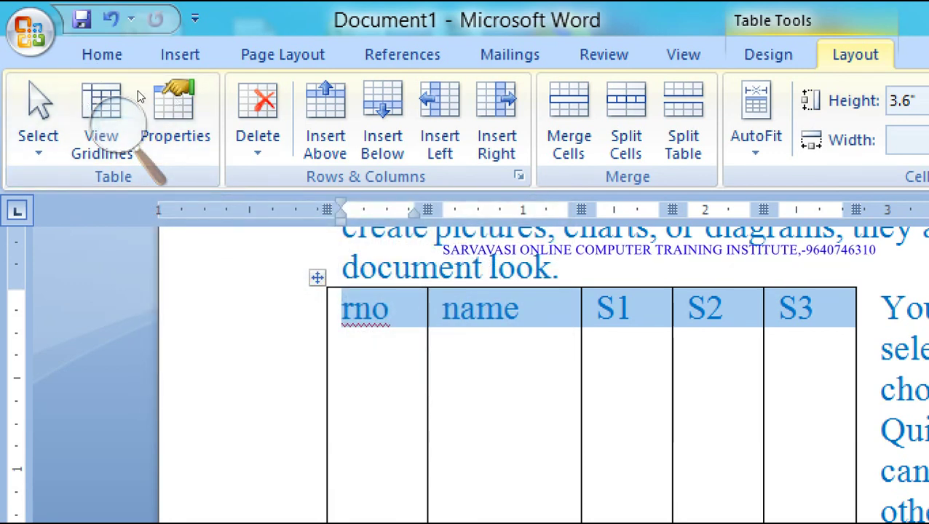
{"action": "left_click", "coordinate": [128, 115]}
{"action": "left_click", "coordinate": [103, 141]}
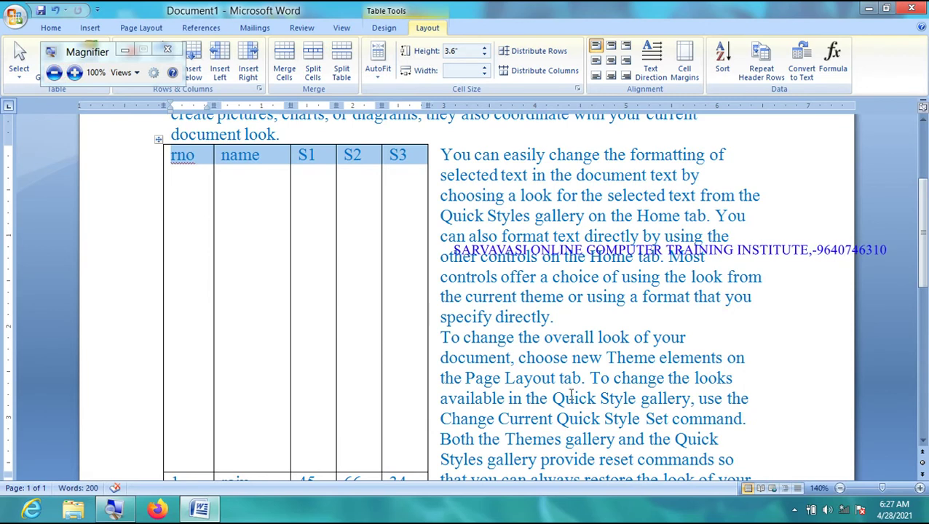